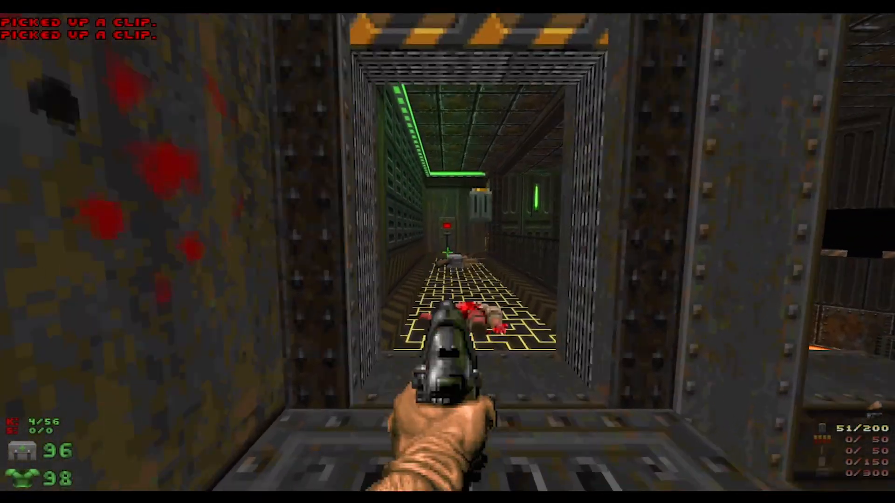
pyautogui.press('w')
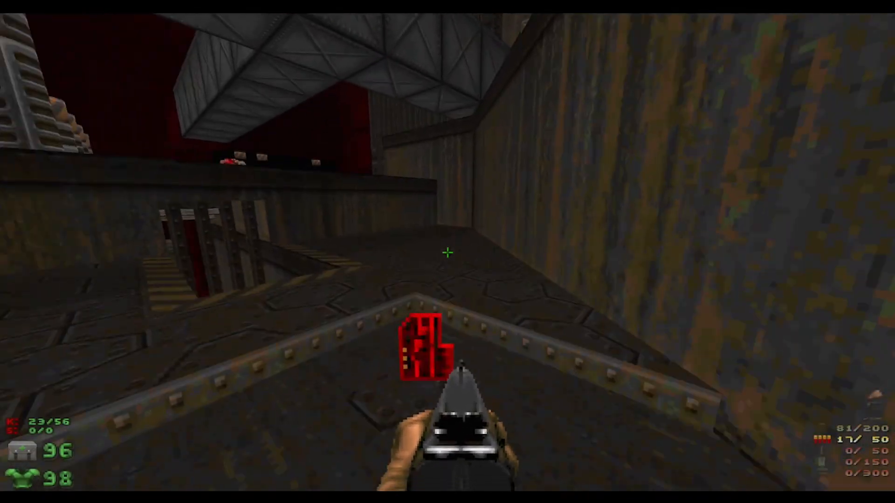
pyautogui.press('w')
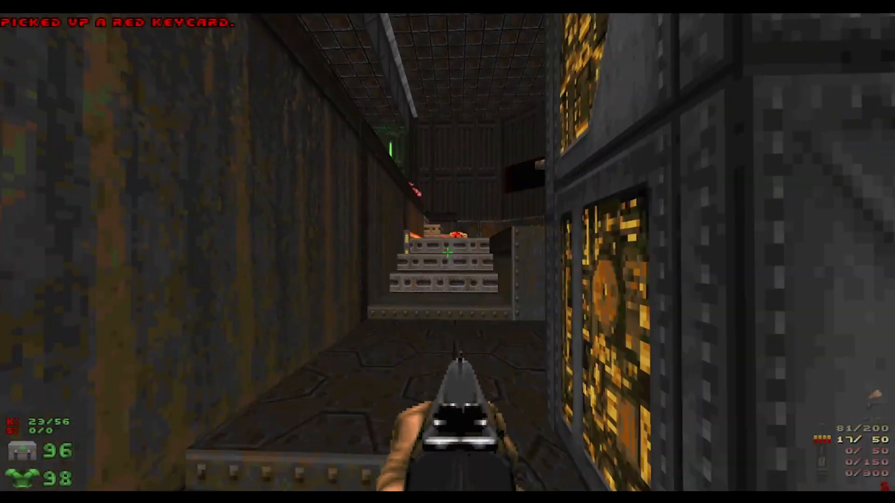
pyautogui.press('w')
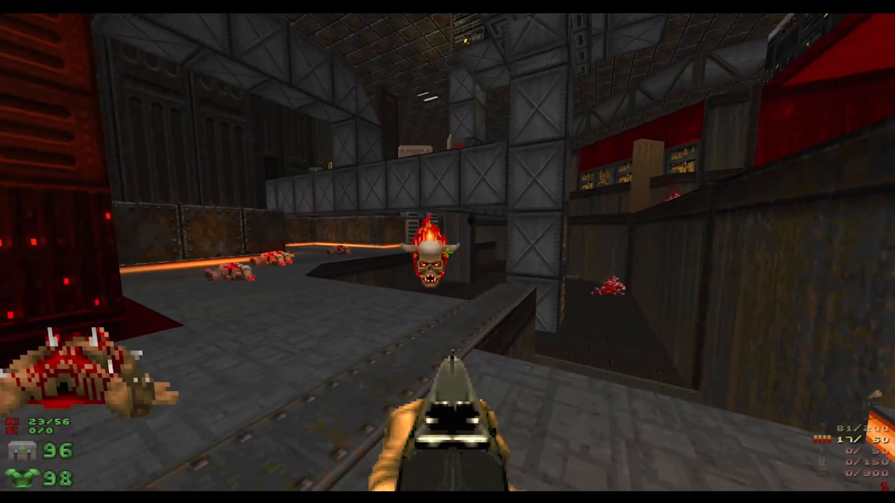
pyautogui.press('w')
pyautogui.click(448, 252)
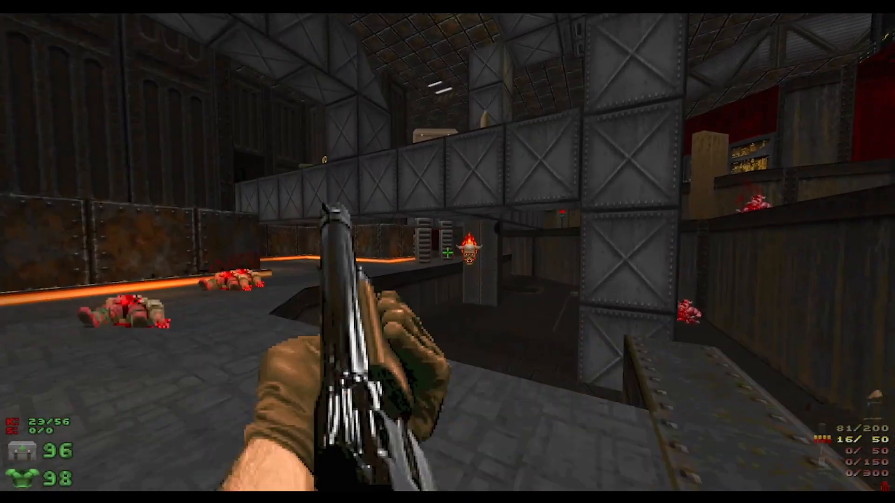
pyautogui.click(447, 252)
pyautogui.press('w')
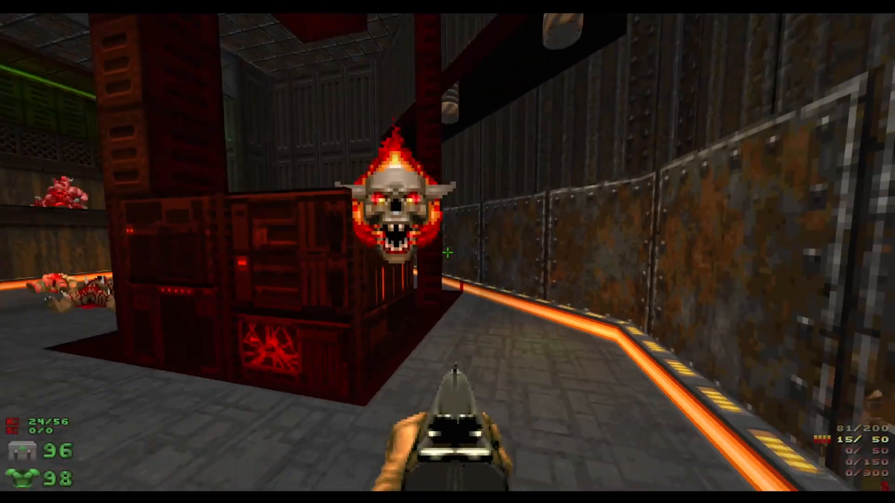
pyautogui.click(447, 253)
pyautogui.click(447, 252)
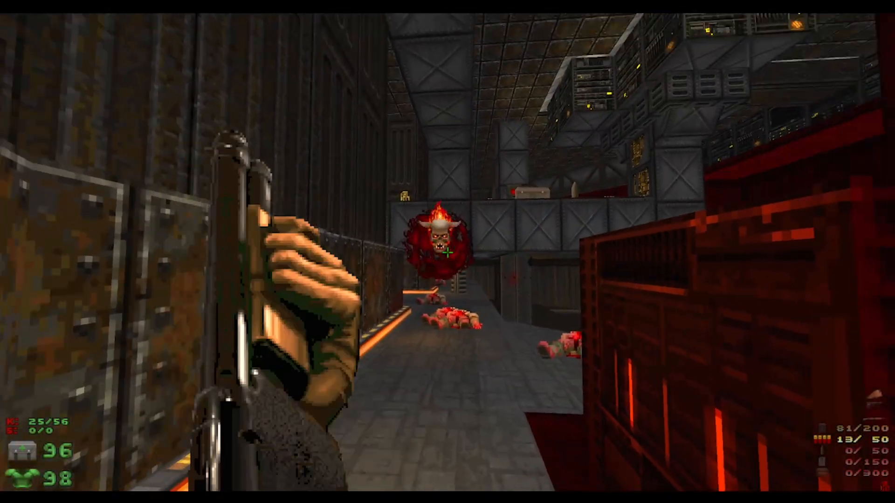
pyautogui.press('w')
pyautogui.click(448, 252)
pyautogui.click(447, 252)
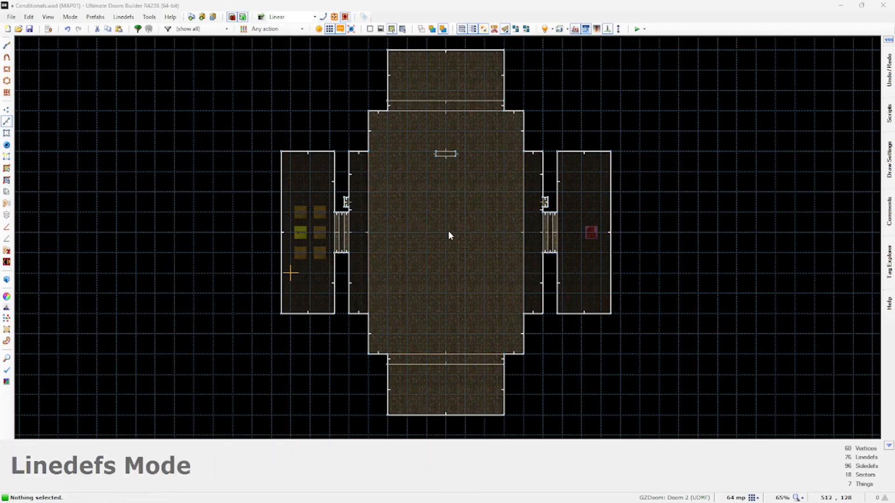
# Examine the main room in the 3D view, including its freestanding switch and the orange-lit and green-lit doors.
pyautogui.press('w')
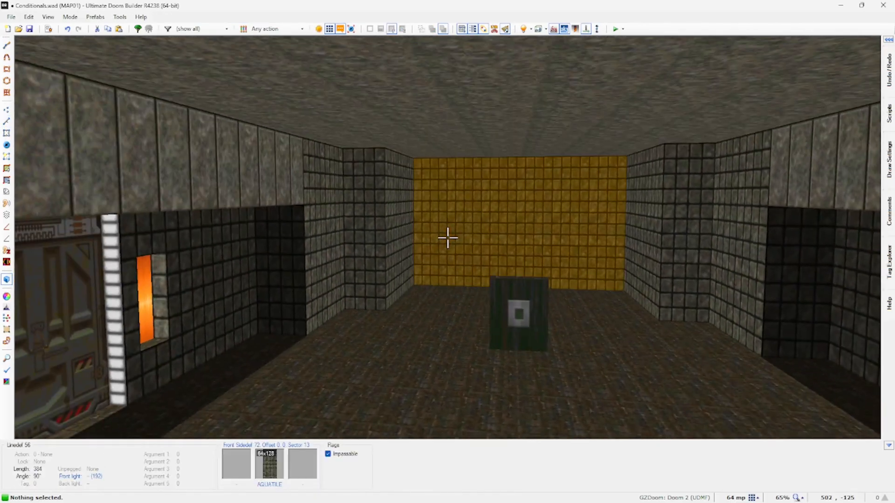
pyautogui.press('e')
pyautogui.press('f')
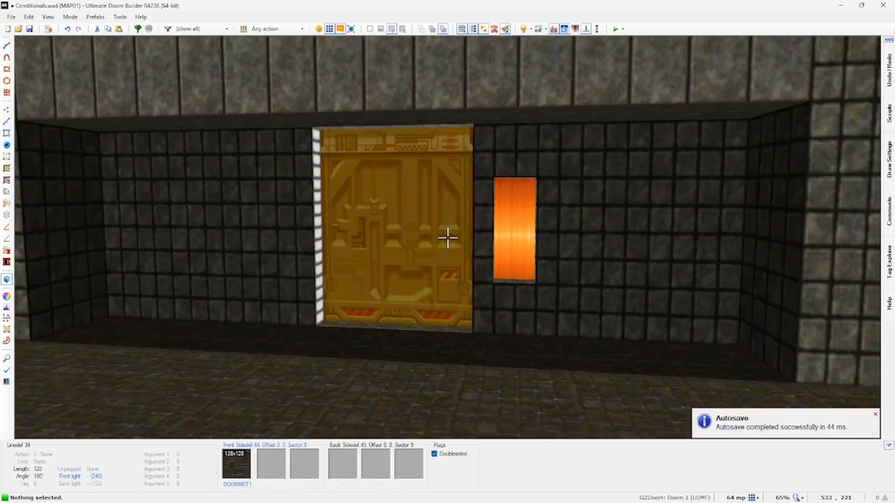
pyautogui.press('s')
pyautogui.press('s')
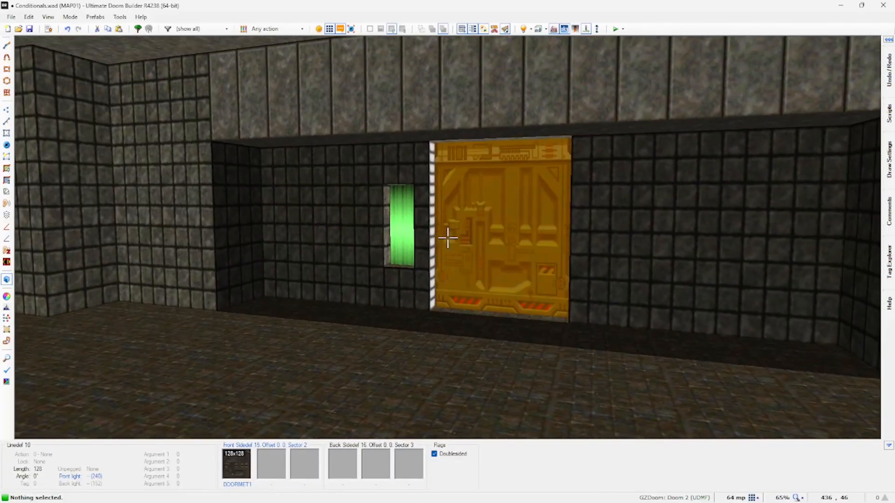
pyautogui.press('f')
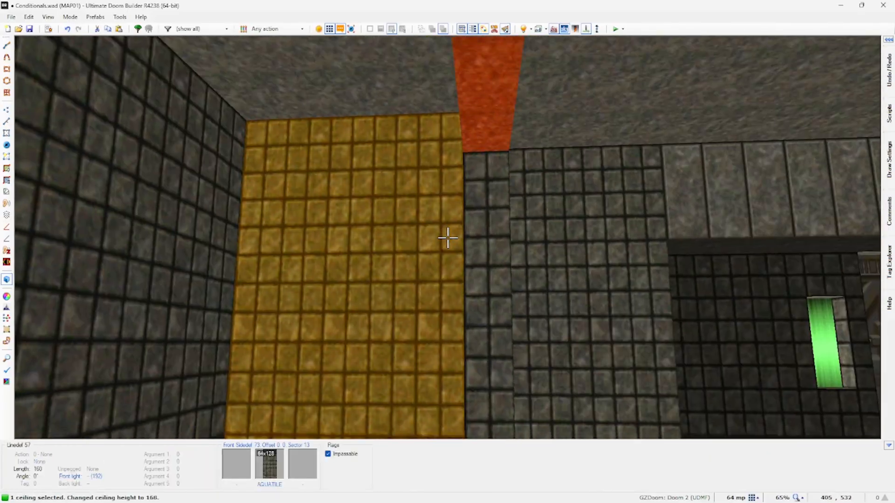
# Lower the sector brightness to 120 in the 3D view.
pyautogui.hotkey('ctrl', 'v')
pyautogui.press('e')
pyautogui.click(448, 238)
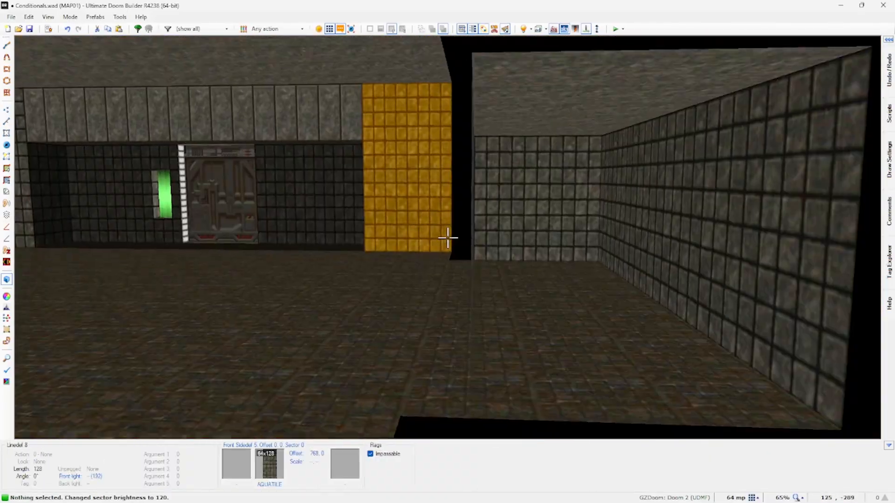
pyautogui.click(447, 238)
pyautogui.keyDown('ctrl'); pyautogui.scroll(-9, 447, 238); pyautogui.keyUp('ctrl')
# Examine the red keycard room, the room holding the item boxes, and the central switch in the 3D view.
pyautogui.press('c')
pyautogui.press('e')
pyautogui.press('s')
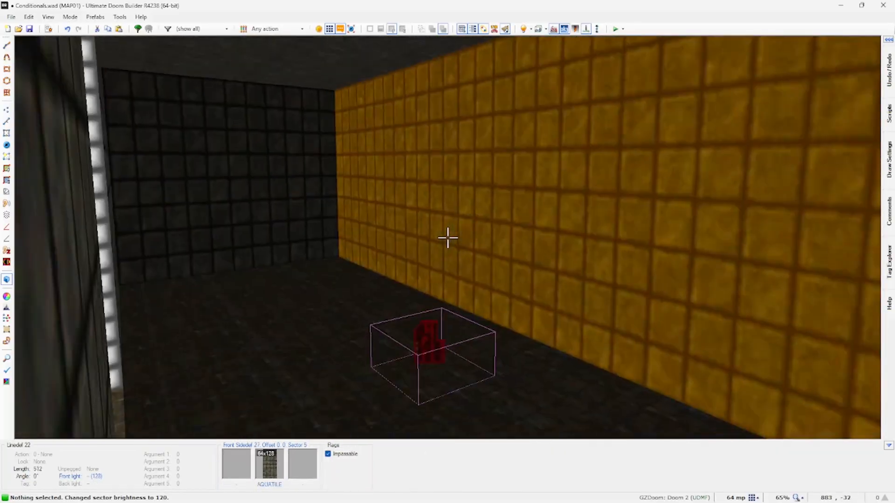
pyautogui.press('w')
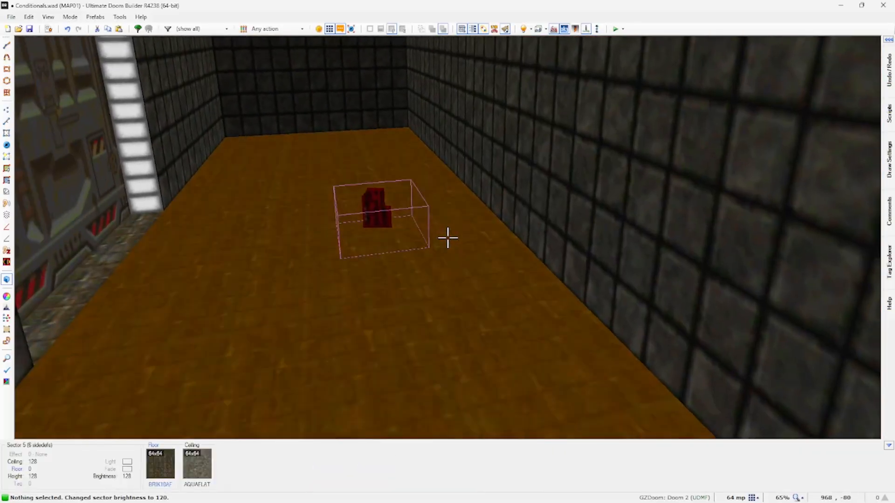
pyautogui.press('d')
pyautogui.press('e')
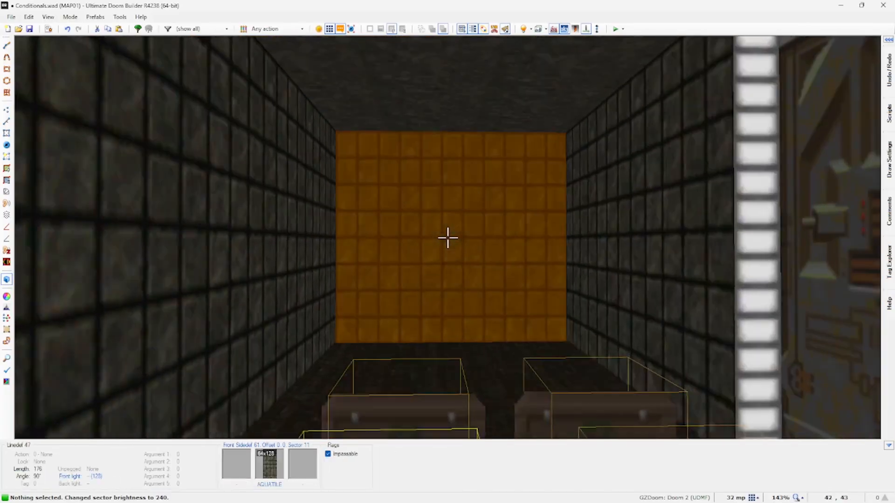
pyautogui.press('d')
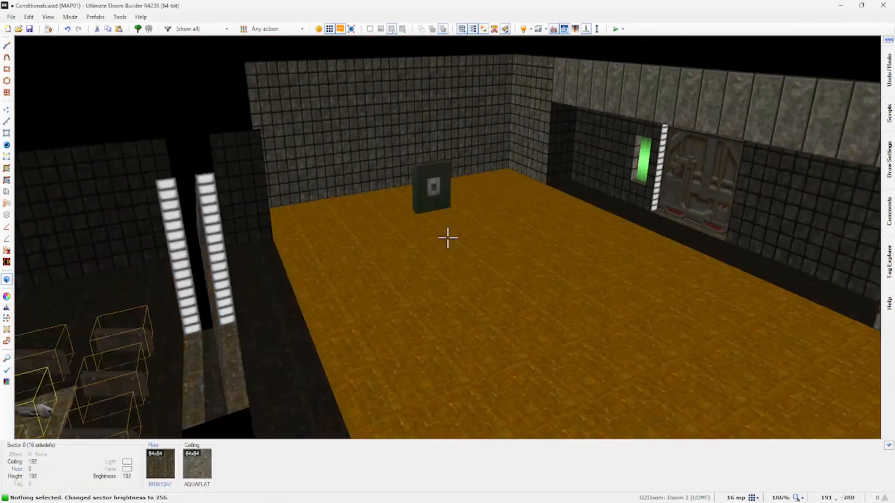
pyautogui.press('w')
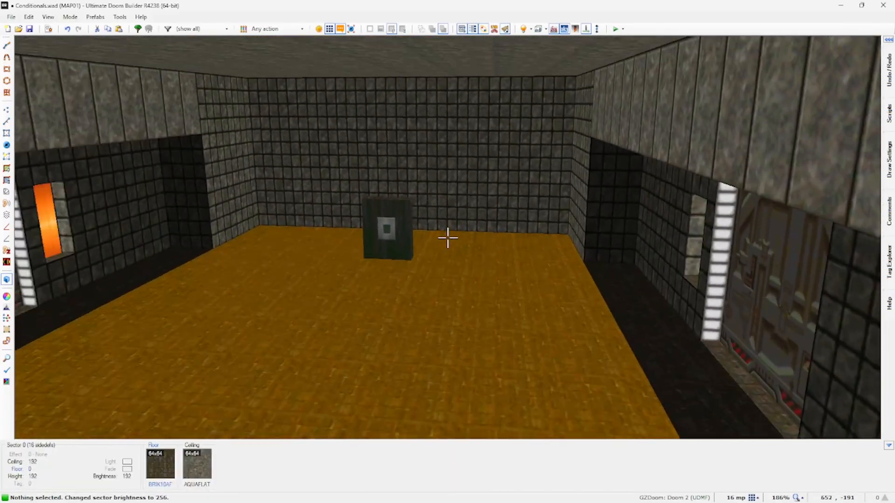
pyautogui.press('s')
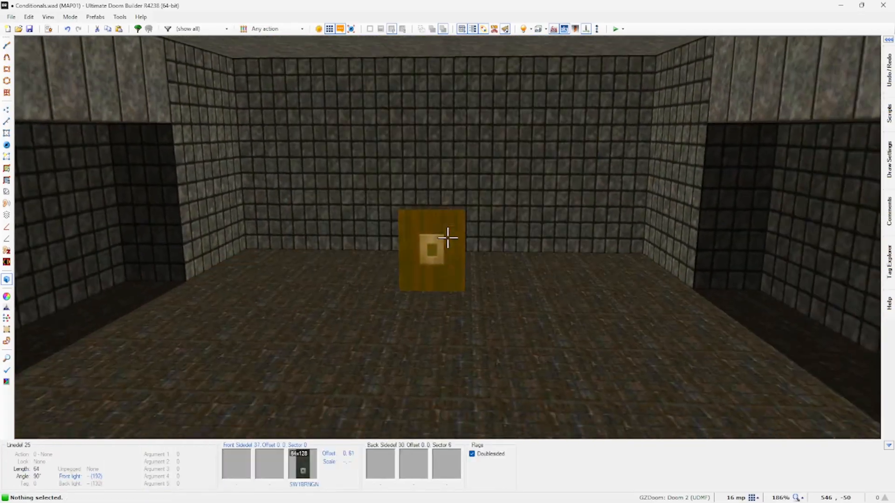
pyautogui.press('w')
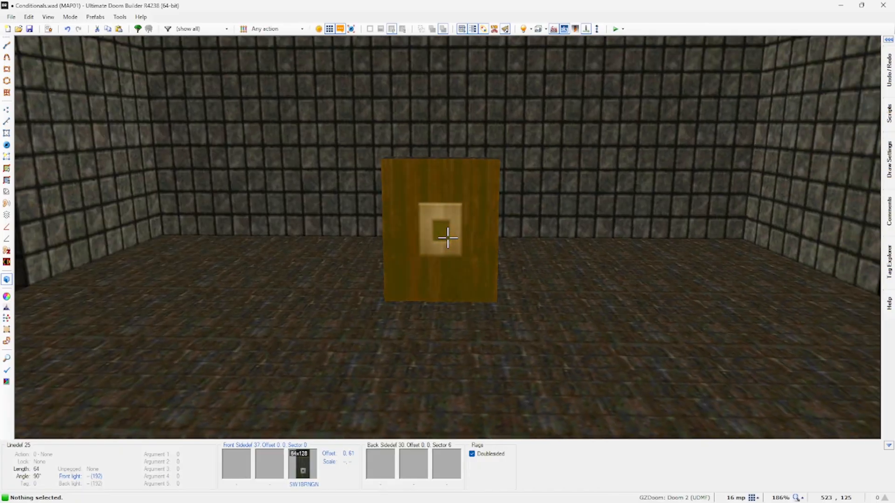
# Leave the 3D view, open the script editor and add the line #include "zcommon.acs" to the map's SCRIPTS.
pyautogui.press('q')
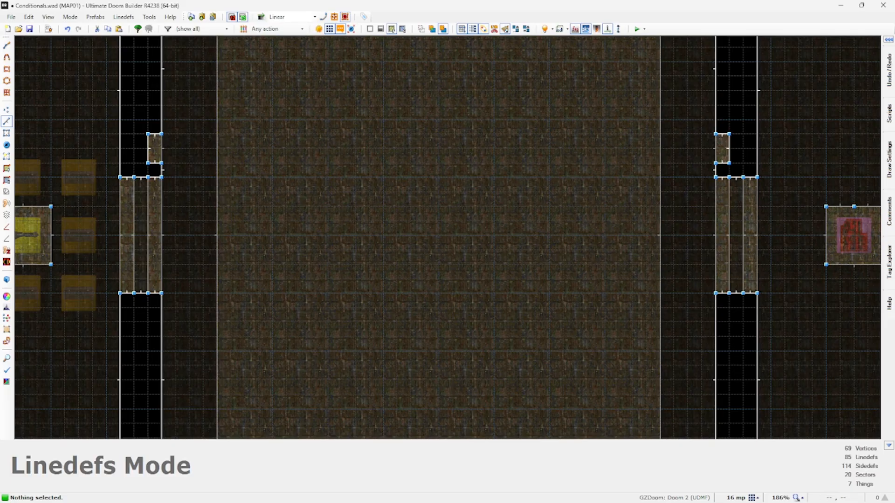
pyautogui.click(50, 33)
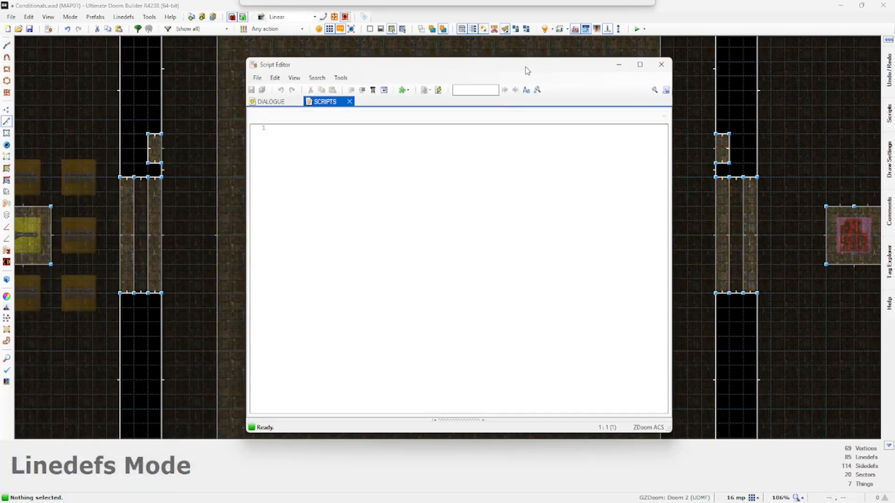
pyautogui.write('#includ')
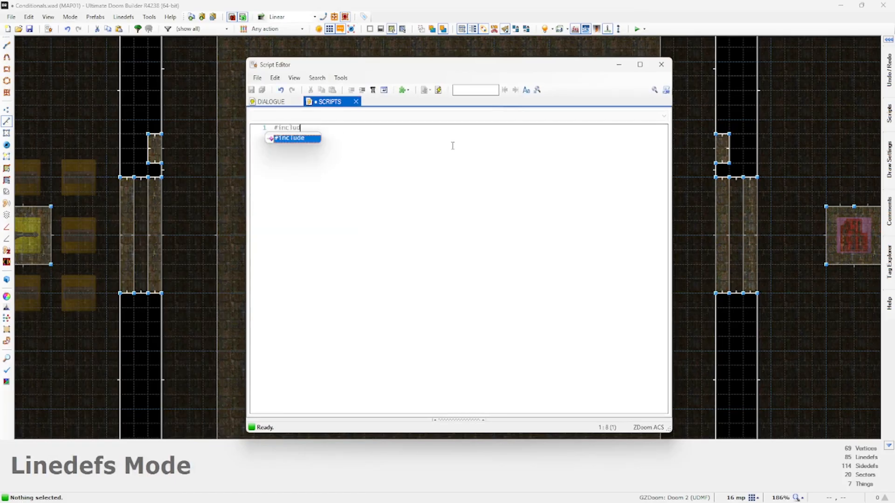
pyautogui.write('e "zcom')
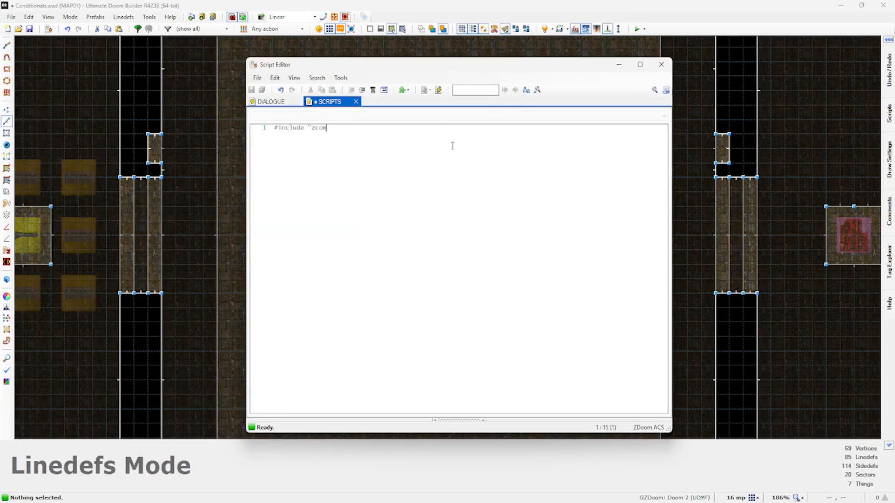
pyautogui.write('mon.acs"  ')
# Add an empty script 1 (void) with opening and closing braces below the include line.
pyautogui.write('script 1 (voi')
pyautogui.write('d')
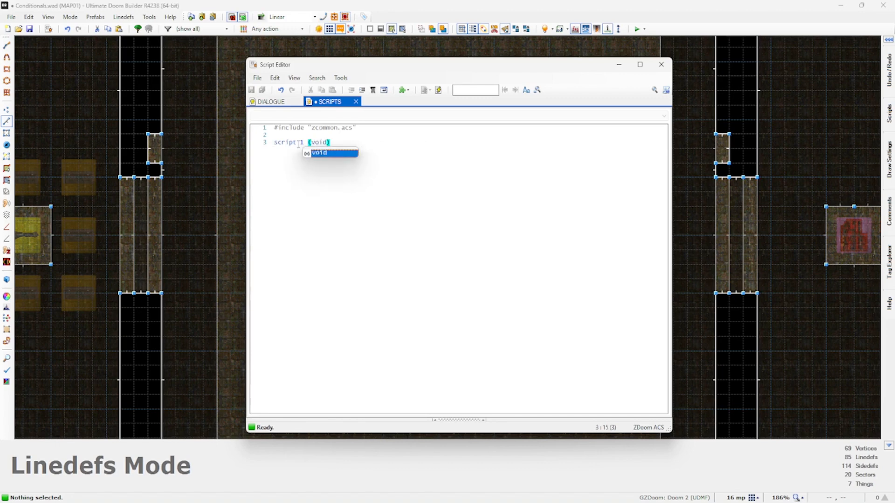
pyautogui.write(')')
pyautogui.press('Return')
pyautogui.write('{')
pyautogui.press('Return')
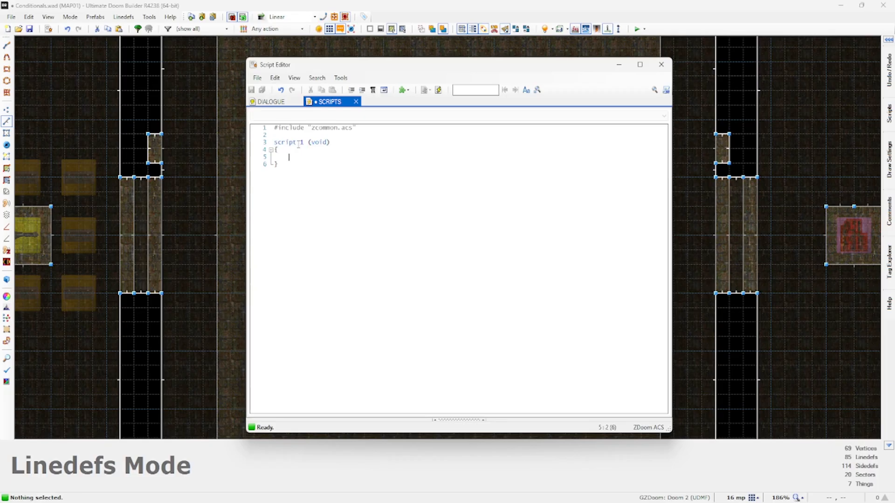
# Declare int isGreen above script 1 with the comment "value of 0 means 'is not green'. value of 1 means 'is green'.".
pyautogui.press('Return')
pyautogui.press('Return')
pyautogui.press('Return')
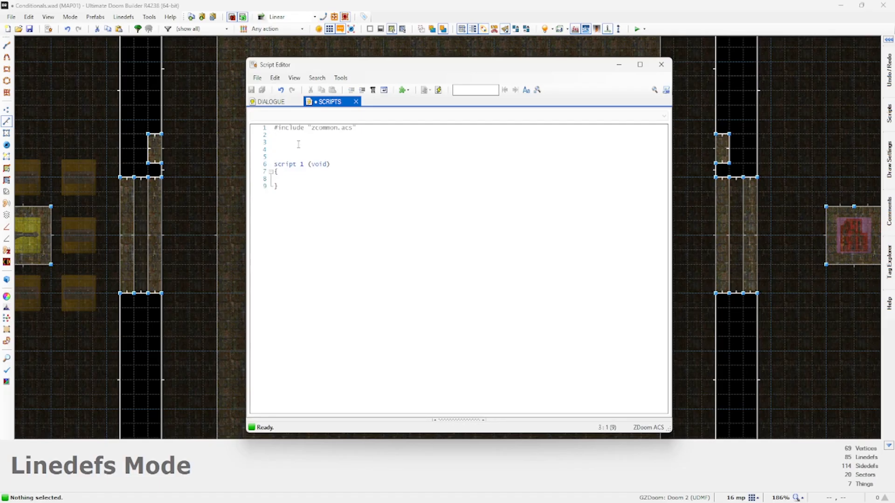
pyautogui.write("int isgreen;  // value of 0 means 'is not green'. ")
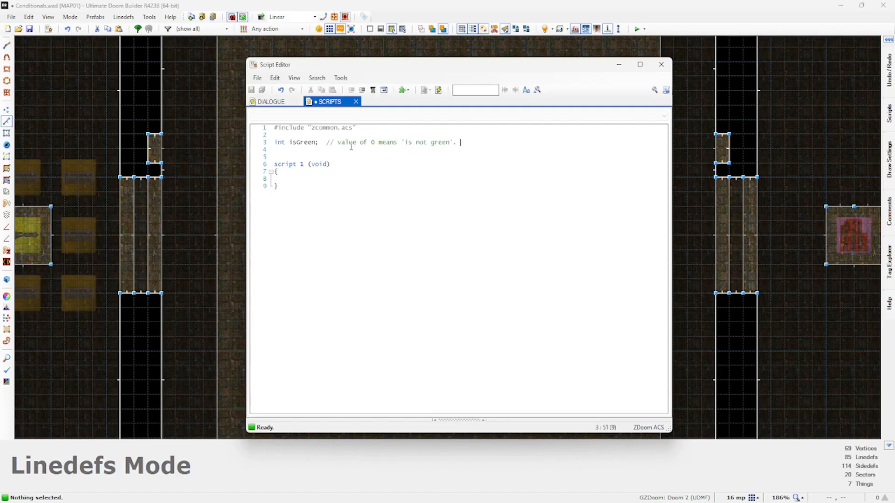
pyautogui.write("value of 1 means 'is gree")
# Add the comment "//Open green door, if switch is correct." after the script 1 (void) header.
pyautogui.press('Down')
pyautogui.press('Down')
pyautogui.press('Down')
pyautogui.press('End')
pyautogui.write('//Open green door,')
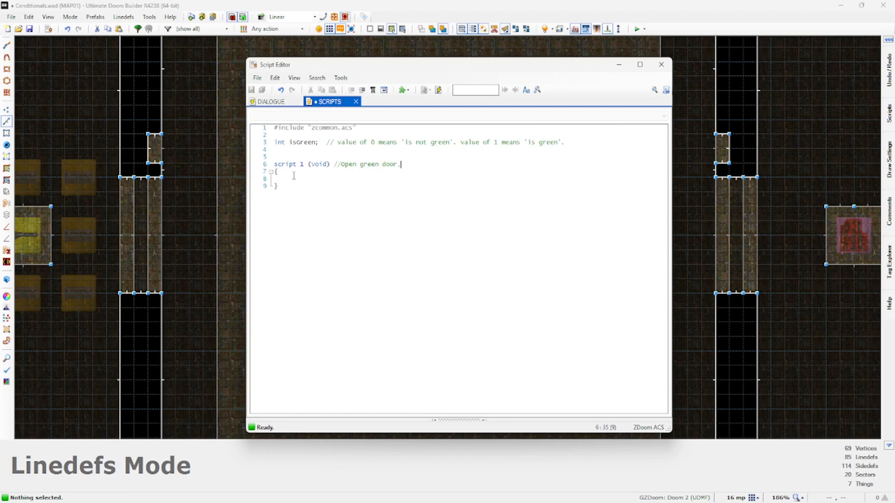
pyautogui.write(' if switch is correct.')
# Duplicate the whole script 1 block below itself and change "green" to "orange" in the copy's comment.
pyautogui.press('Home')
pyautogui.hotkey('shift', 'Down')
pyautogui.hotkey('shift', 'Down')
pyautogui.hotkey('shift', 'Down')
pyautogui.hotkey('shift', 'End')
pyautogui.hotkey('ctrl', 'c')
pyautogui.press('End')
pyautogui.press('Return')
pyautogui.press('Return')
pyautogui.hotkey('ctrl', 'v')
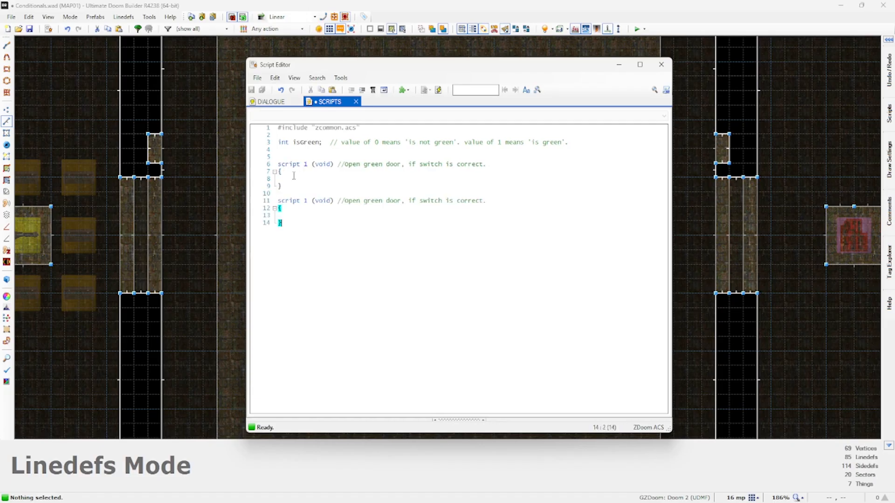
pyautogui.doubleClick(373, 201)
pyautogui.write('orange')
# Begin a door_raise call with empty parentheses inside the green door script.
pyautogui.click(416, 173)
pyautogui.write('door_')
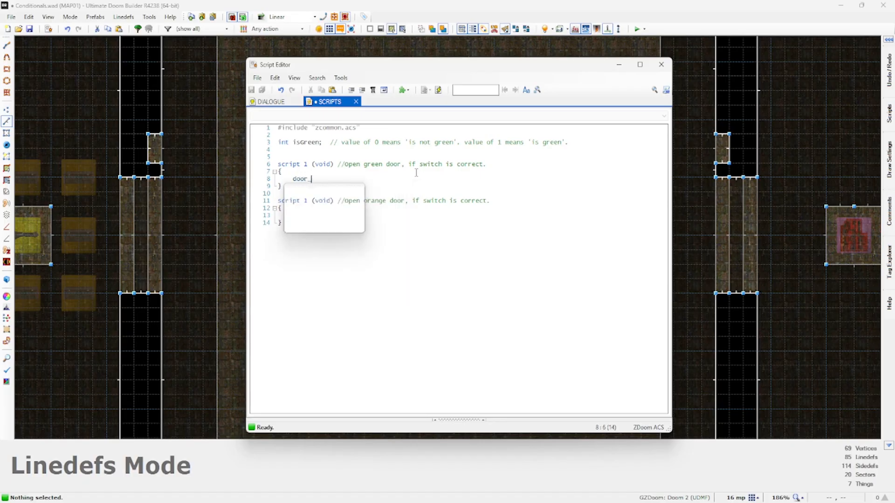
pyautogui.write('raise(1')
pyautogui.press('BackSpace')
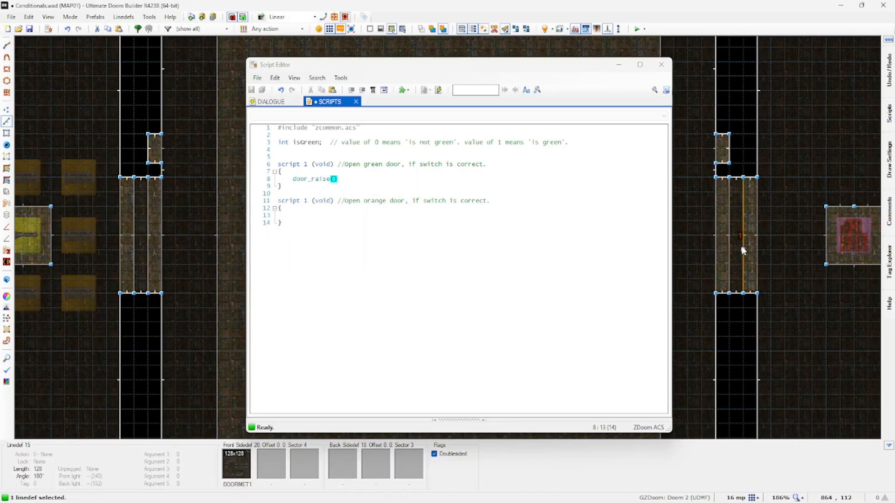
# In Sectors Mode, assign tag 1 to the green door's sector, beside the red keycard room.
pyautogui.press('s')
pyautogui.rightClick(738, 242)
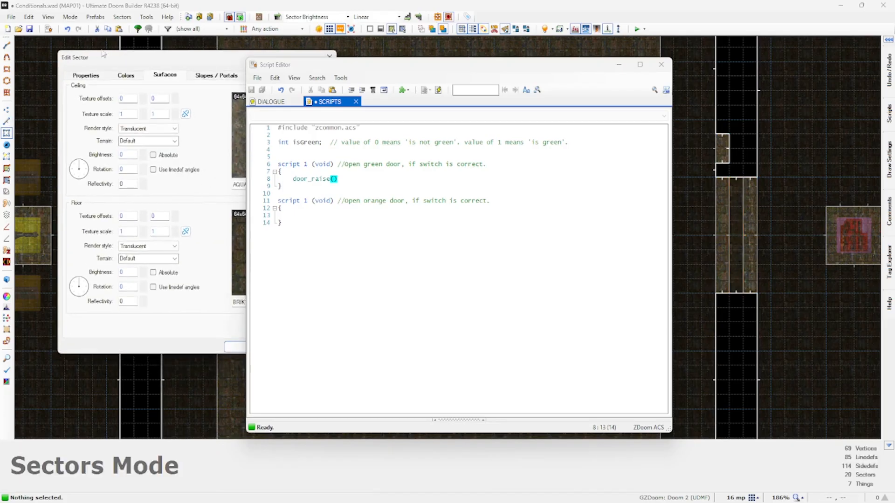
pyautogui.write('1')
pyautogui.click(215, 348)
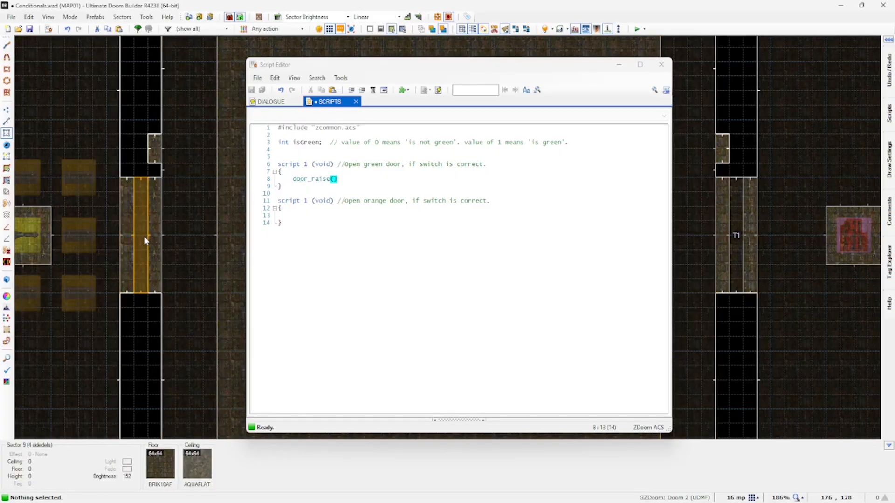
# Assign tag 2 to the orange door's sector, on the opposite side of the main room.
pyautogui.rightClick(144, 236)
pyautogui.click(233, 315)
pyautogui.click(206, 349)
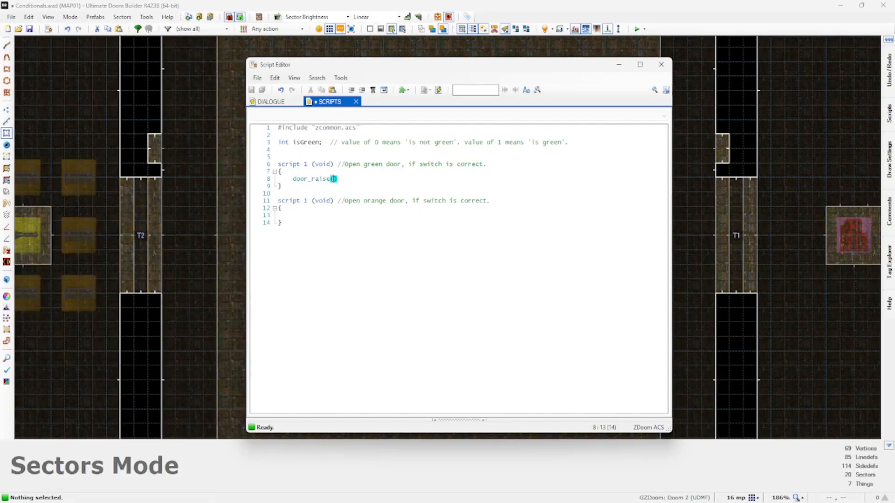
# Complete the green door's call as door_raise(1, 24, 70); and insert an if block with the condition isGreen==1 above it.
pyautogui.write('1, 24,')
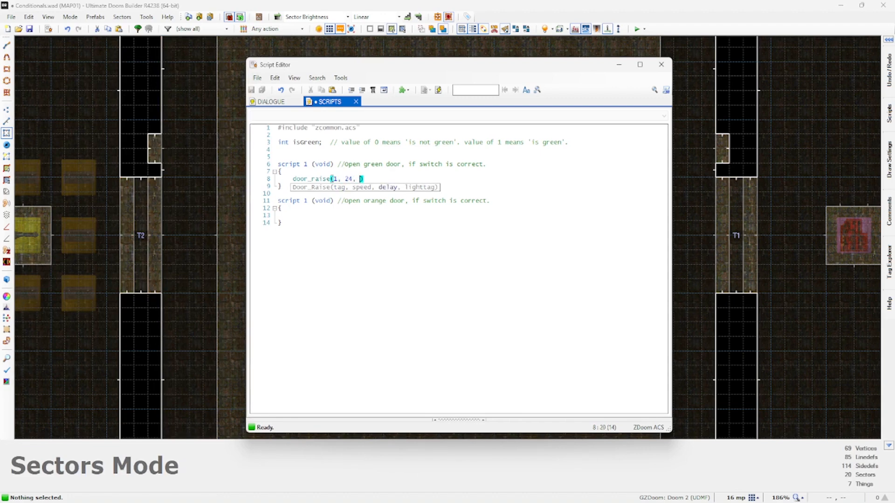
pyautogui.write(' 70);')
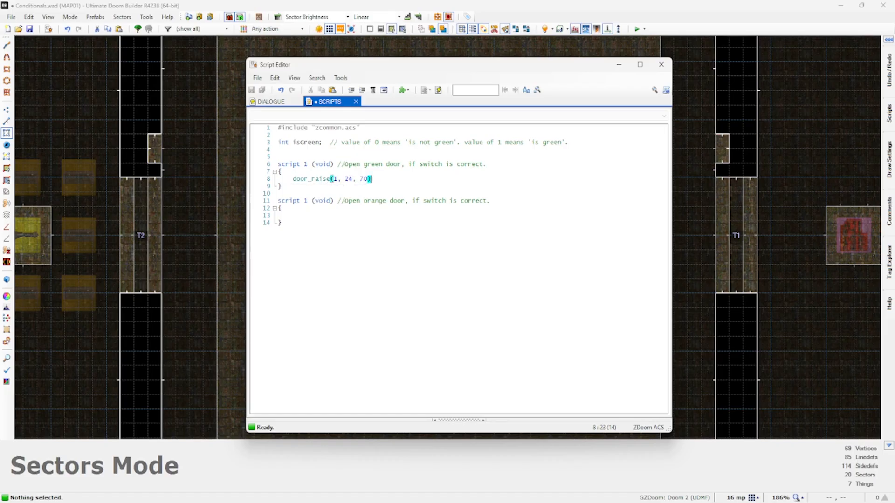
pyautogui.press('Up')
pyautogui.press('Return')
pyautogui.write('if')
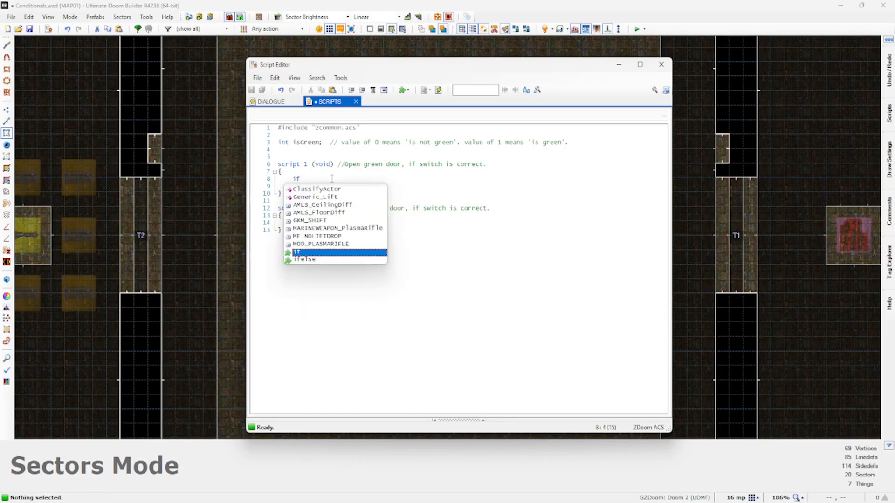
pyautogui.press('Return')
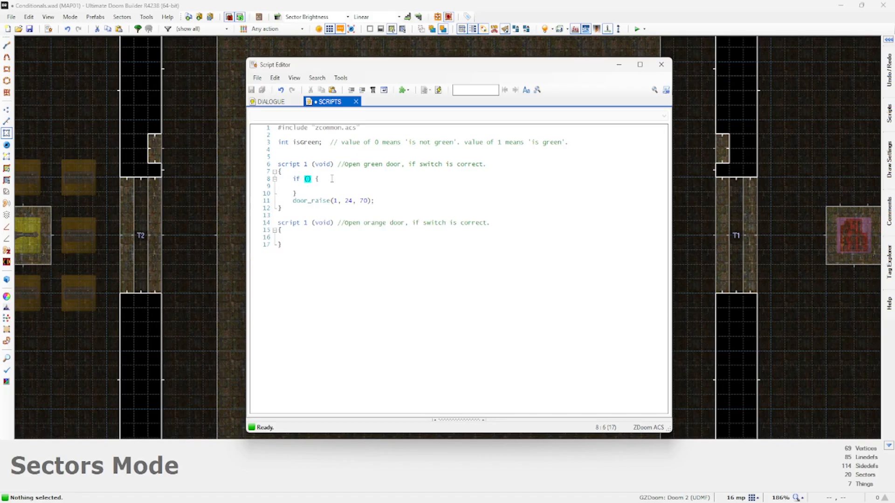
pyautogui.write('if')
pyautogui.press('Escape')
pyautogui.press('BackSpace')
pyautogui.press('BackSpace')
pyautogui.write('isGreen==1')
# Move the door_raise call inside the if block, indented, with the opening brace on its own line.
pyautogui.press('End')
pyautogui.press('Down')
pyautogui.hotkey('shift', 'End')
pyautogui.hotkey('ctrl', 'x')
pyautogui.press('Up')
pyautogui.press('Up')
pyautogui.hotkey('ctrl', 'v')
pyautogui.press('Home')
pyautogui.press('Tab')
pyautogui.press('Up')
pyautogui.press('End')
pyautogui.press('Left')
pyautogui.press('Return')
pyautogui.press('Down')
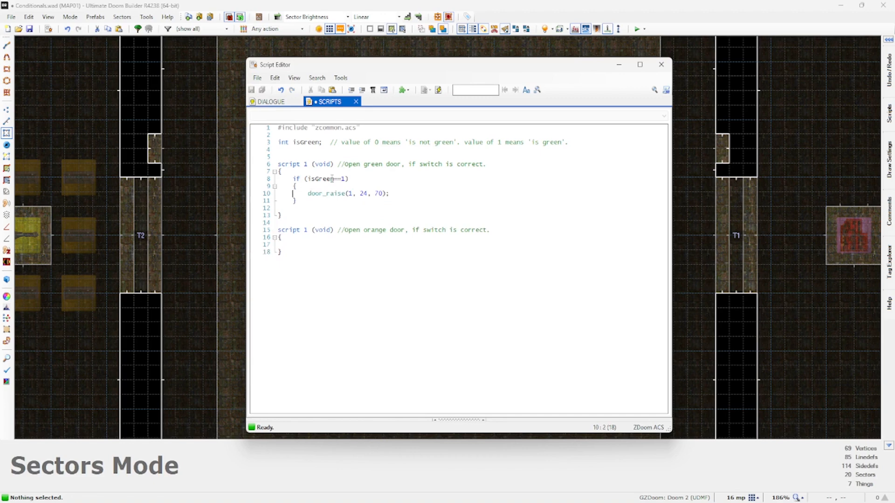
# Add an else branch after the if block that prints the string "Power not diverted to green circuit".
pyautogui.press('Left')
pyautogui.press('Left')
pyautogui.press('Left')
pyautogui.press('Left')
pyautogui.press('Left')
pyautogui.press('Left')
pyautogui.press('Left')
pyautogui.press('Down')
pyautogui.press('Down')
pyautogui.press('Tab')
pyautogui.write('else')
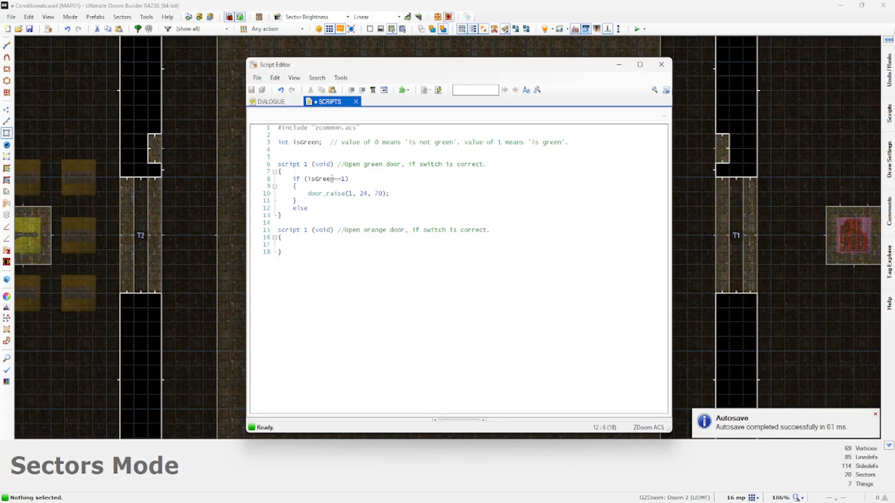
pyautogui.write(' {')
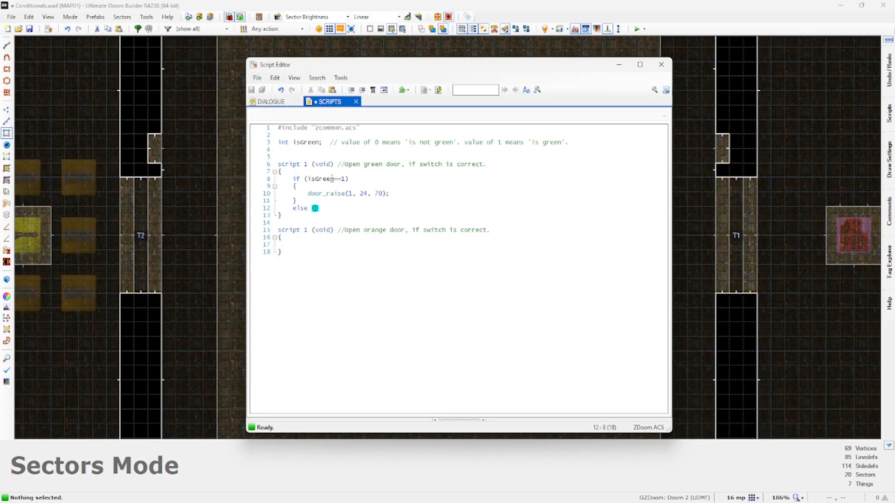
pyautogui.write('print(s')
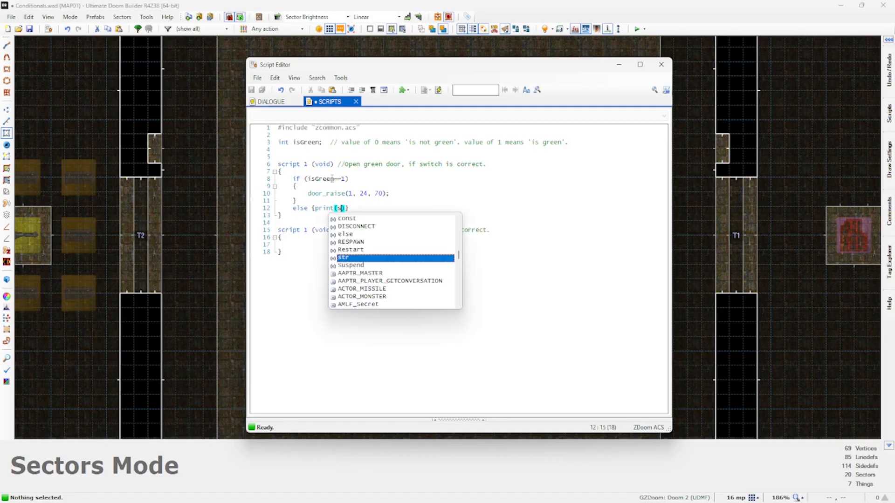
pyautogui.write(':"Power ')
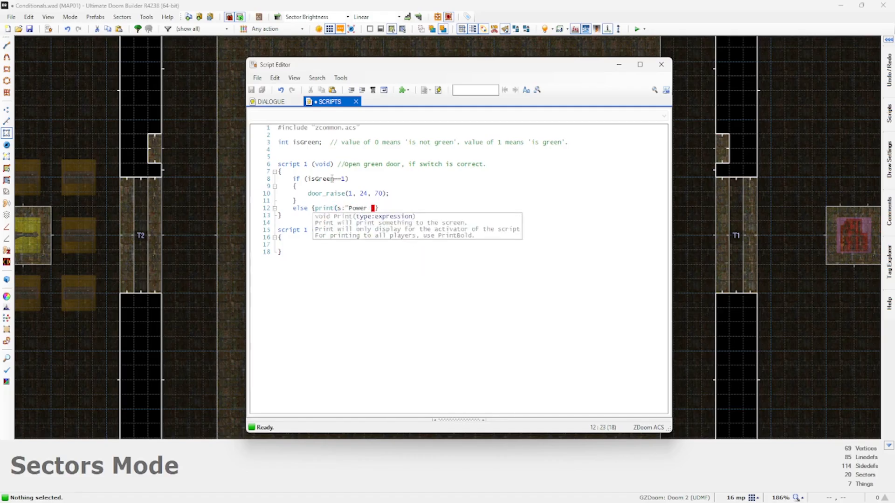
pyautogui.write('not diverted to green circuit"')
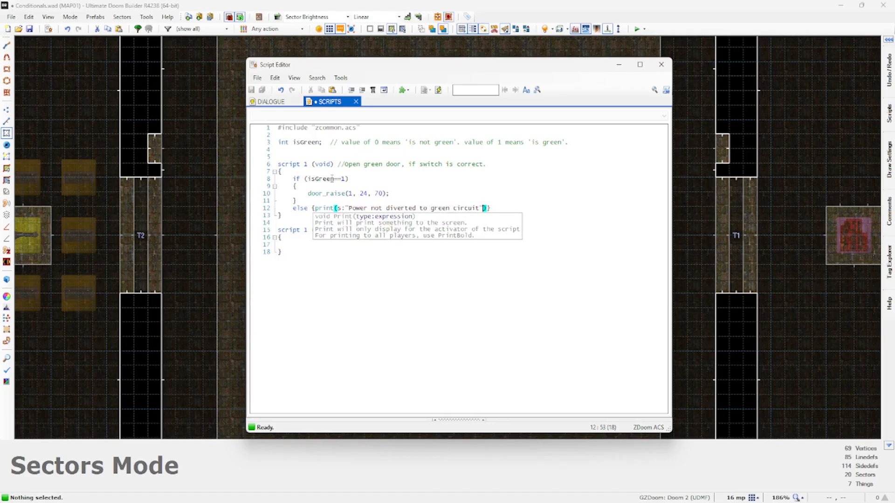
pyautogui.write(')}')
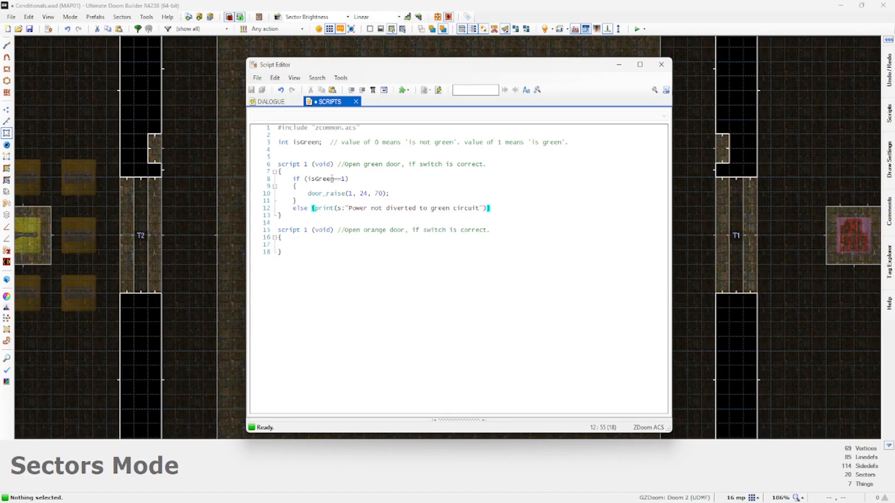
# Copy the whole if/else block from the green door script into the empty body of the orange door script.
pyautogui.press('Down')
pyautogui.press('Down')
pyautogui.press('Up')
pyautogui.press('Up')
pyautogui.hotkey('shift', 'Up')
pyautogui.hotkey('shift', 'Up')
pyautogui.hotkey('shift', 'Up')
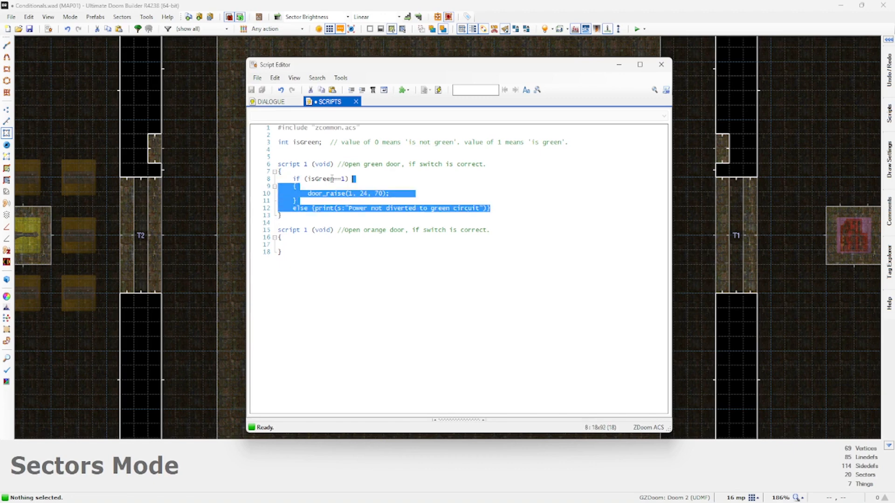
pyautogui.hotkey('shift', 'Up')
pyautogui.hotkey('shift', 'Home')
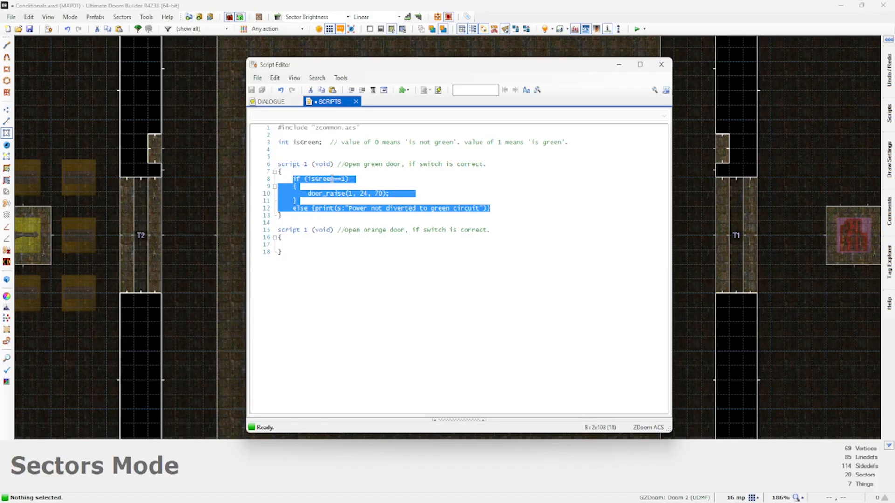
pyautogui.press('Down')
pyautogui.press('Down')
pyautogui.press('Down')
pyautogui.press('Down')
pyautogui.press('Down')
pyautogui.press('Down')
pyautogui.press('Down')
pyautogui.press('Down')
pyautogui.press('Down')
pyautogui.hotkey('ctrl', 'v')
# In the orange door script, change the condition to isGreen==0 and the door_raise tag to 2.
pyautogui.press('Up')
pyautogui.press('Up')
pyautogui.press('Up')
pyautogui.press('Up')
pyautogui.press('Left')
pyautogui.press('Left')
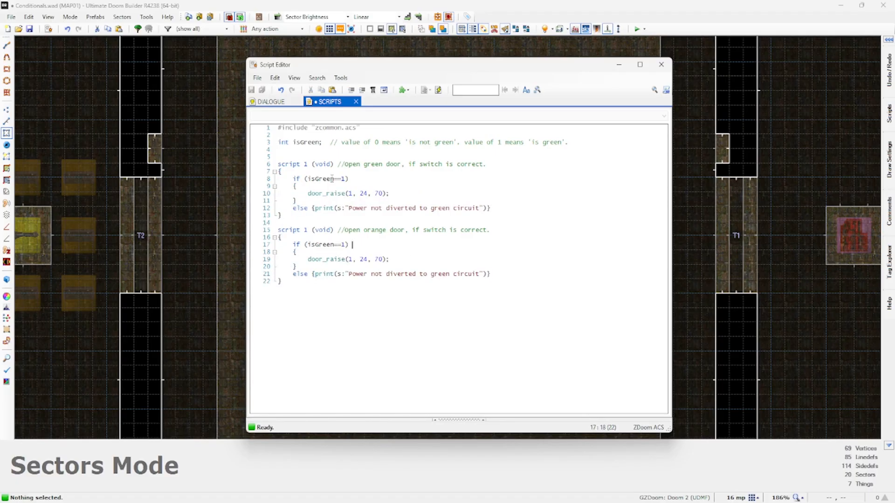
pyautogui.press('Delete')
pyautogui.write('0')
pyautogui.press('Down')
pyautogui.press('Down')
pyautogui.press('Right')
pyautogui.press('Delete')
pyautogui.write('2')
# Replace "green" with "orange" in the orange door script's printed message.
pyautogui.press('Down')
pyautogui.press('Down')
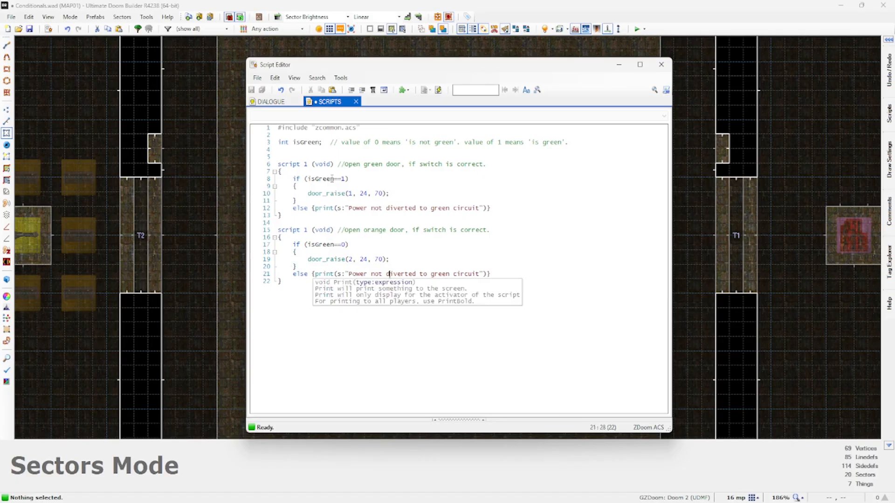
pyautogui.press('Delete')
pyautogui.press('Delete')
pyautogui.press('Delete')
pyautogui.press('Delete')
pyautogui.press('Delete')
pyautogui.write('orange')
# Add the missing semicolon after the print call in both door scripts, then save and compile the scripts.
pyautogui.press('Right')
pyautogui.press('Right')
pyautogui.press('Right')
pyautogui.press('Right')
pyautogui.press('Right')
pyautogui.press('Right')
pyautogui.press('Right')
pyautogui.press('Right')
pyautogui.press('Right')
pyautogui.press('Right')
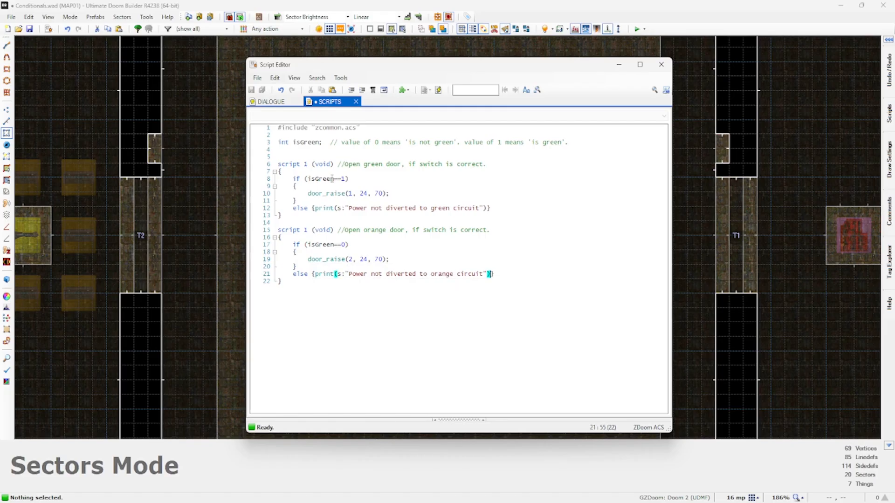
pyautogui.write(';')
pyautogui.click(487, 208)
pyautogui.write(';')
pyautogui.hotkey('ctrl', 's')
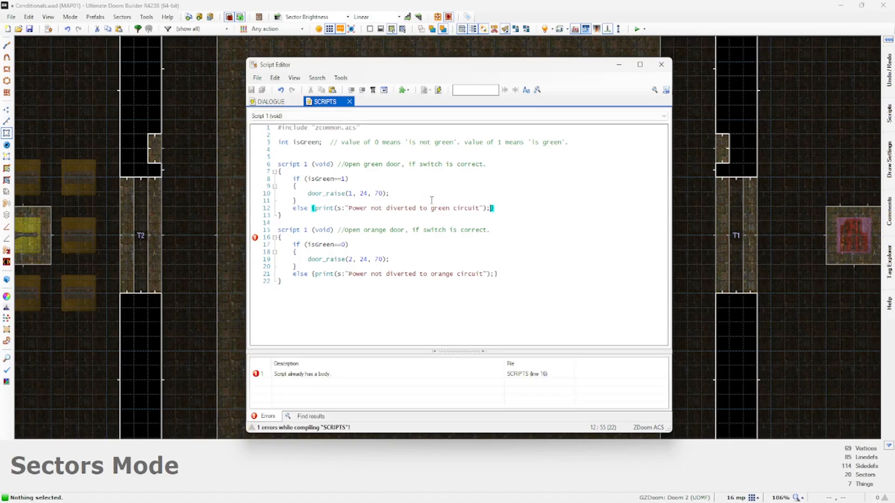
# Renumber the orange door script to script 2 and save and compile again.
pyautogui.doubleClick(305, 230)
pyautogui.write('2')
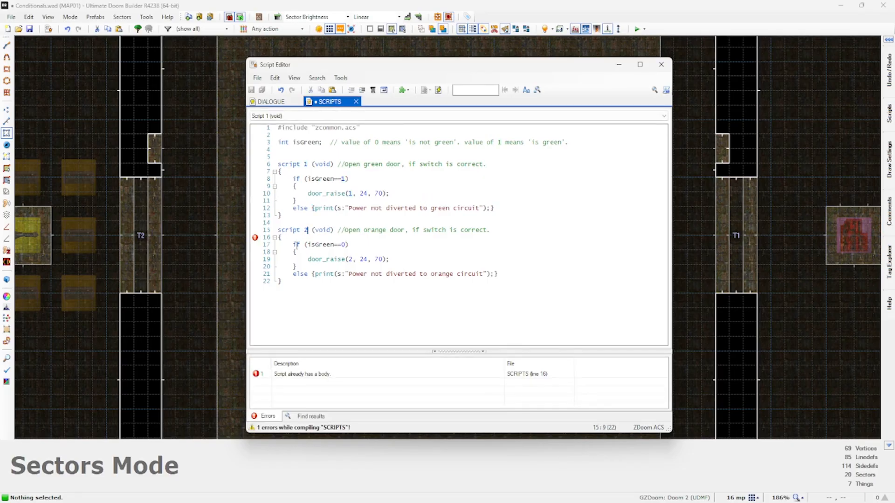
pyautogui.hotkey('ctrl', 's')
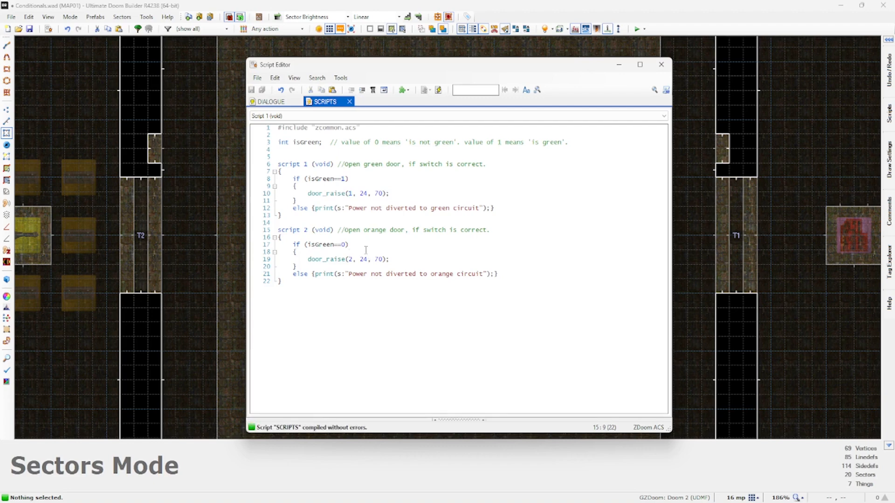
# Below script 2, create script 3 (void) with braces and begin its body with the condition if (isGreen==1).
pyautogui.click(314, 281)
pyautogui.press('Return')
pyautogui.press('Return')
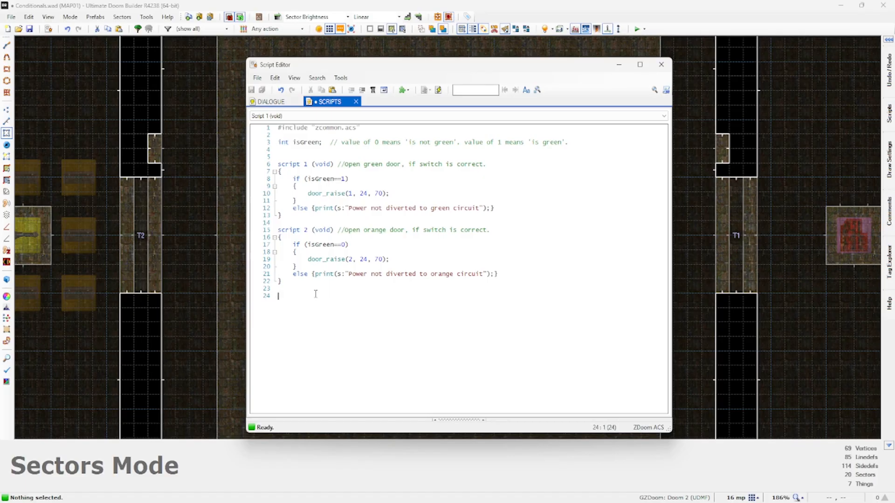
pyautogui.write('script 3 (void')
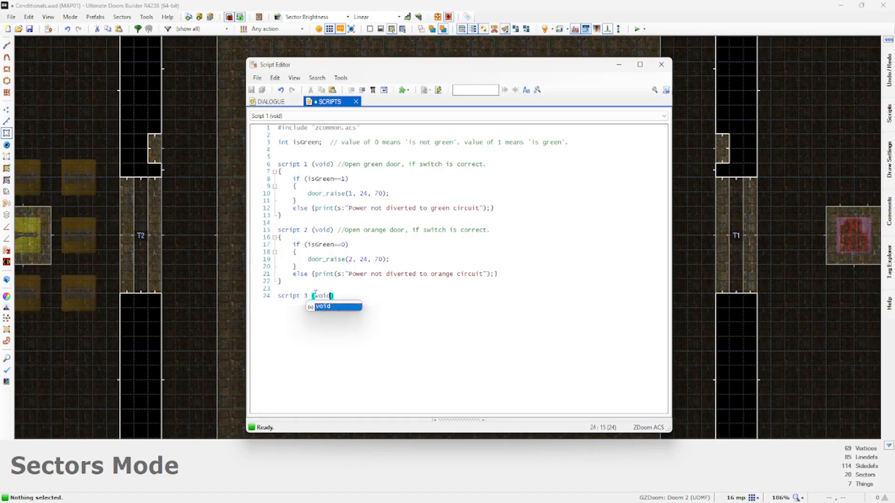
pyautogui.press('Right')
pyautogui.press('Return')
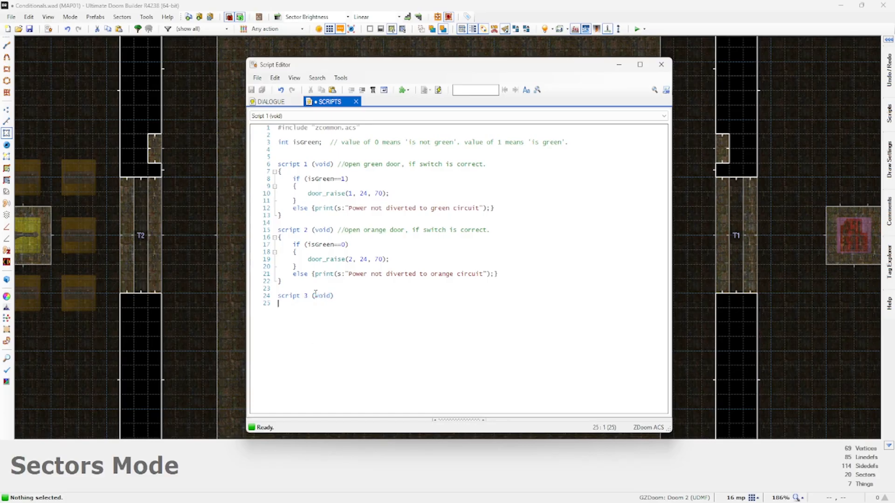
pyautogui.write('{')
pyautogui.press('Return')
pyautogui.write('if (isGreen==1')
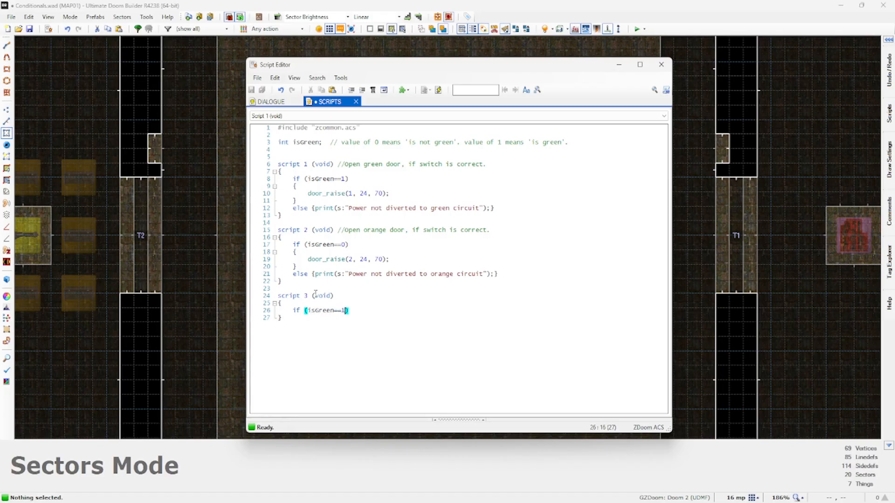
# Give script 3's if statement an empty braced block and follow it with an else that has empty braces.
pyautogui.press('Return')
pyautogui.write('{')
pyautogui.press('Return')
pyautogui.press('Down')
pyautogui.press('End')
pyautogui.press('Return')
pyautogui.write('els')
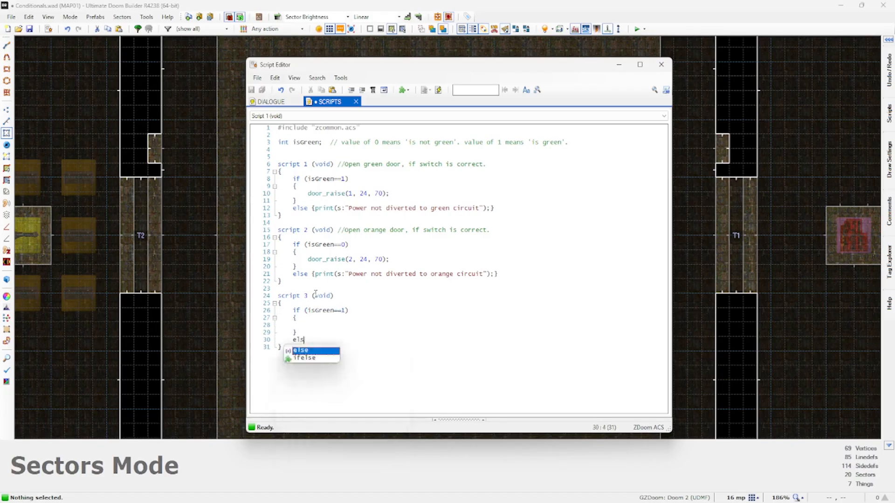
pyautogui.press('Return')
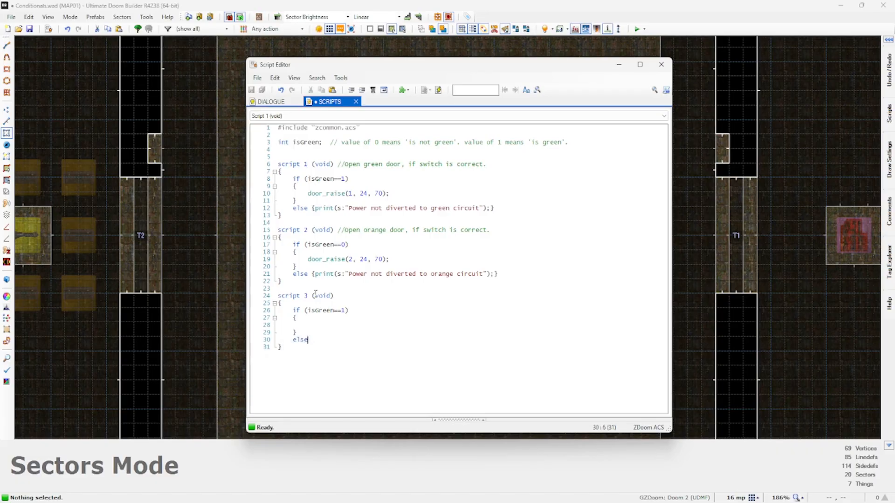
pyautogui.write('{}')
pyautogui.press('Return')
# In script 3, set isGreen = 0; in the if block and isGreen = 1 in the else block.
pyautogui.press('Up')
pyautogui.press('Up')
pyautogui.write('isGreen')
pyautogui.press('Down')
pyautogui.press('Down')
pyautogui.press('Left')
pyautogui.write('isGreen = 1')
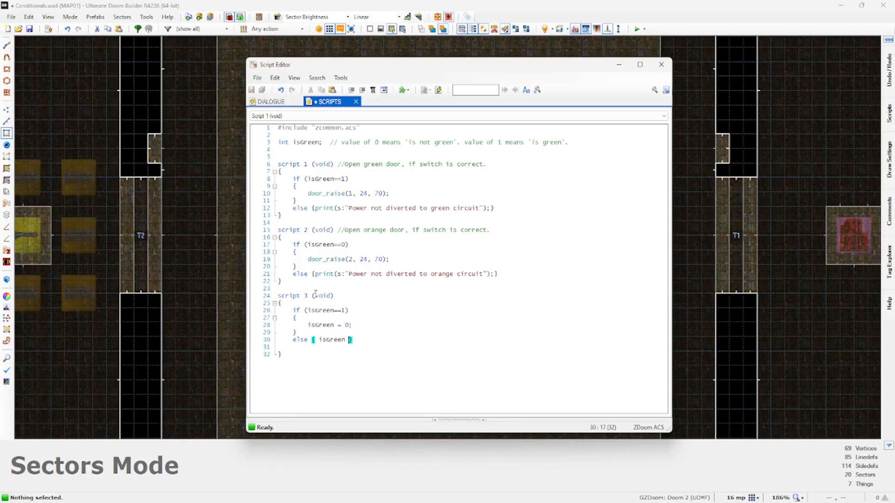
# Below isGreen = 0; in the if block, add a print call with the string "Power diverted to Orange circuit.".
pyautogui.press('Up')
pyautogui.press('Up')
pyautogui.press('Return')
pyautogui.write('print(s:"Power diverted to')
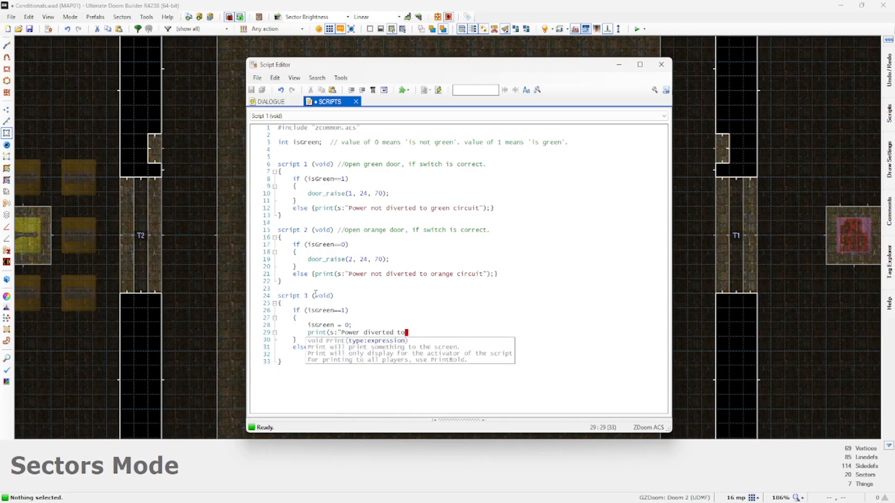
pyautogui.write(' Orange circuit')
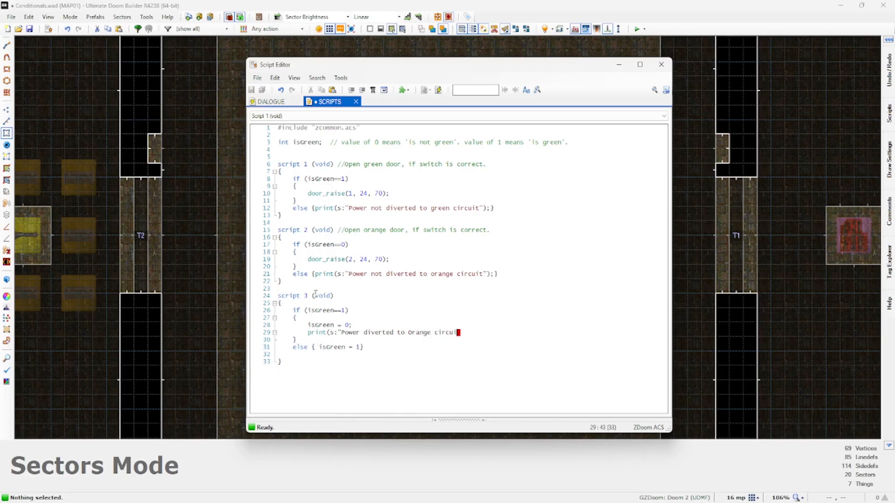
pyautogui.write('.")')
# In the else block, put a print call with the string "Power diverted to Green circuit." below isGreen = 1.
pyautogui.write('pr')
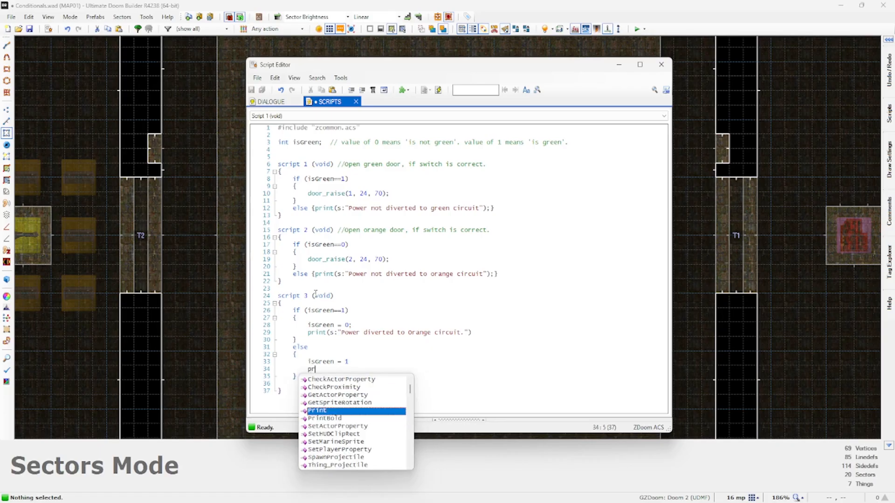
pyautogui.write('int(s:"Power di')
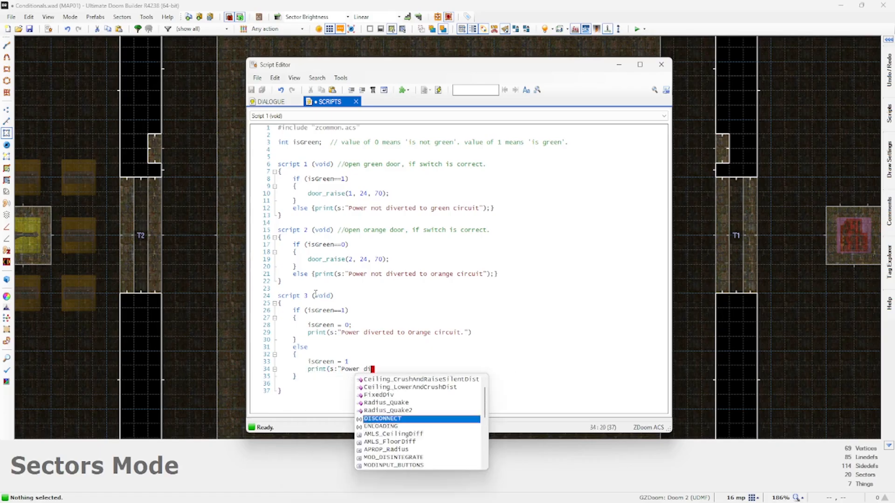
pyautogui.write('verted to Green circuit')
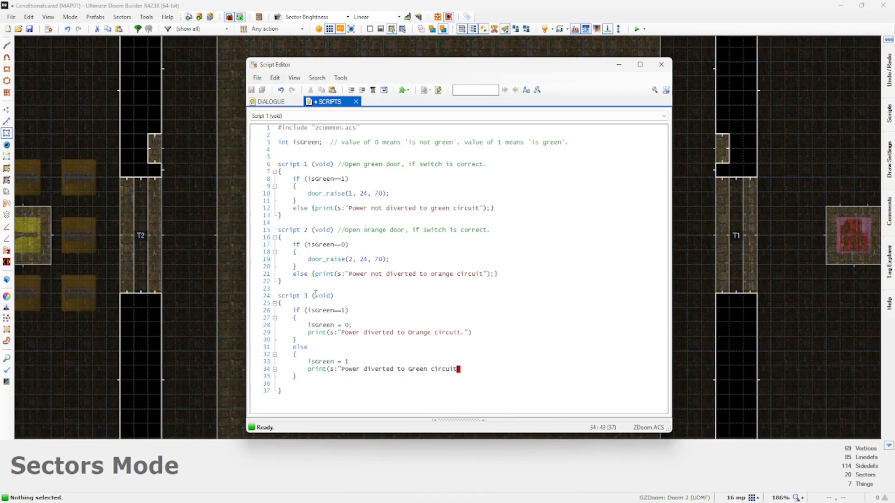
pyautogui.write('.");')
# Add the missing statement-ending semicolons in script 3, compile the scripts and return to the map.
pyautogui.press('Up')
pyautogui.press('Up')
pyautogui.press('Up')
pyautogui.press('Up')
pyautogui.press('Up')
pyautogui.write(';')
pyautogui.press('Down')
pyautogui.press('Down')
pyautogui.press('Down')
pyautogui.press('F5')
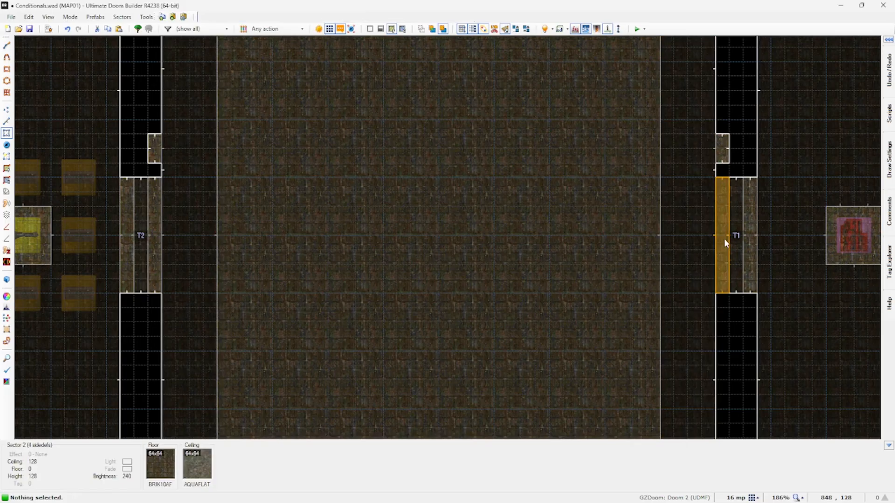
# Assign the Script Execute action to both long linedefs of the door sector tagged 1.
pyautogui.press('l')
pyautogui.click(729, 248)
pyautogui.click(744, 249)
pyautogui.rightClick(745, 243)
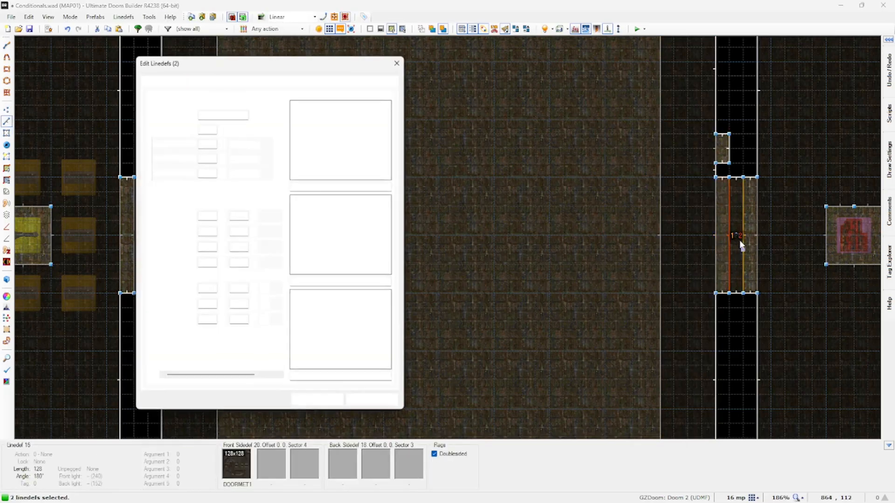
pyautogui.click(370, 220)
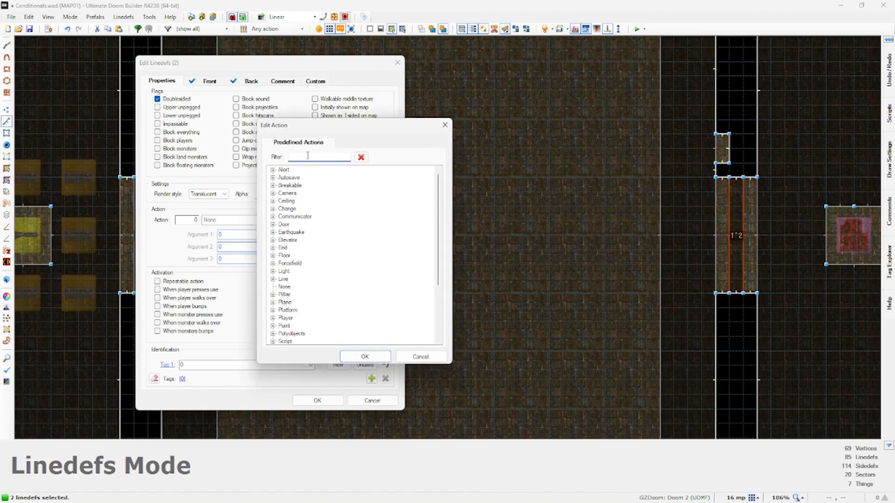
pyautogui.write('script')
pyautogui.press('Down')
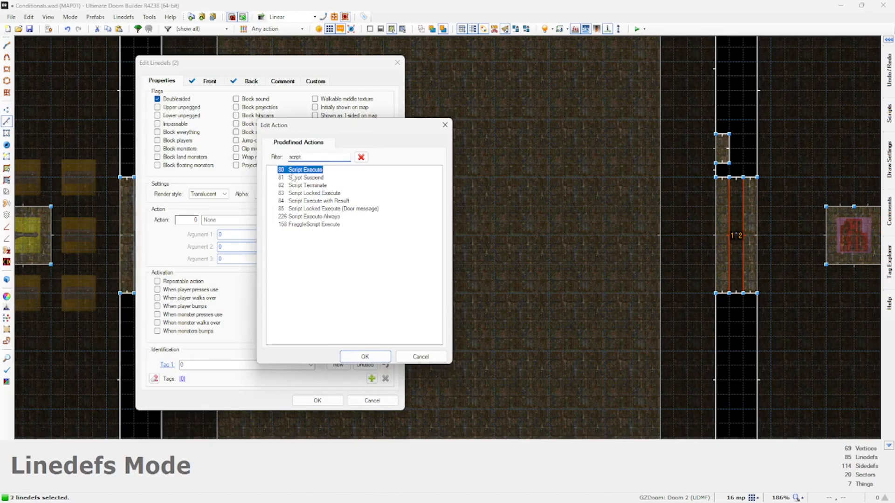
pyautogui.click(365, 357)
# Choose Script 1 as the script number, activate it when the player presses use, and apply the linedef settings.
pyautogui.click(264, 235)
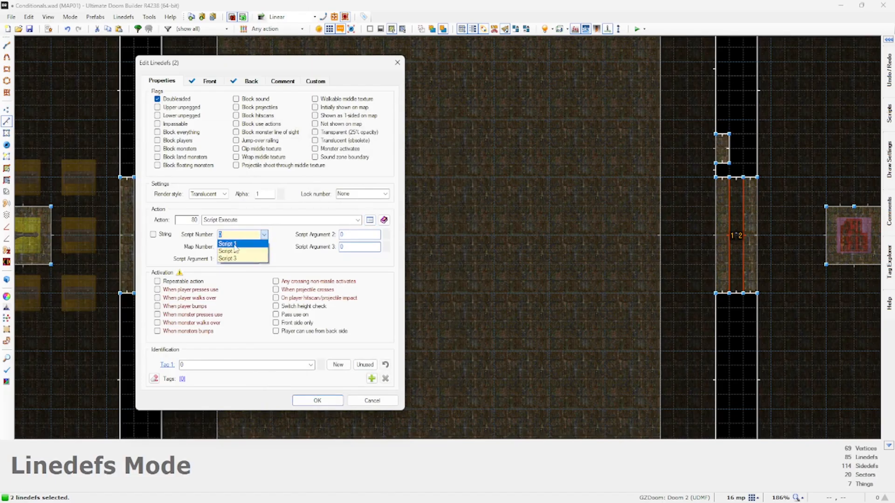
pyautogui.click(235, 245)
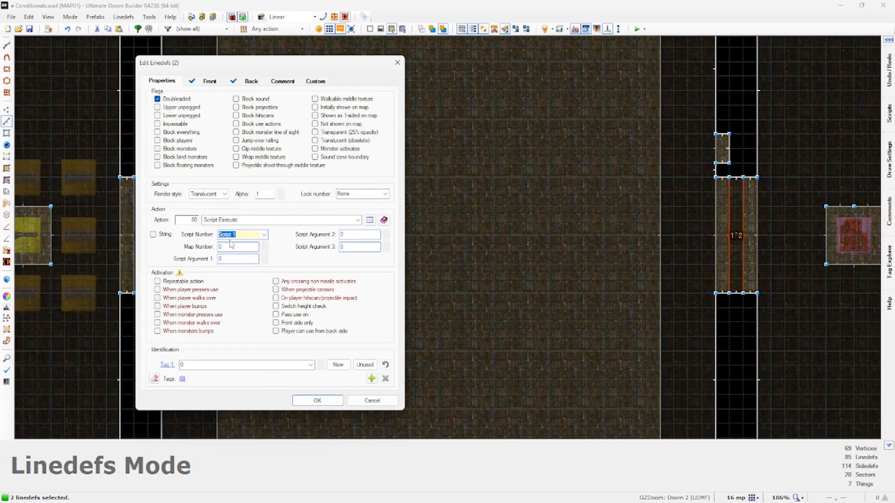
pyautogui.click(184, 289)
pyautogui.click(317, 401)
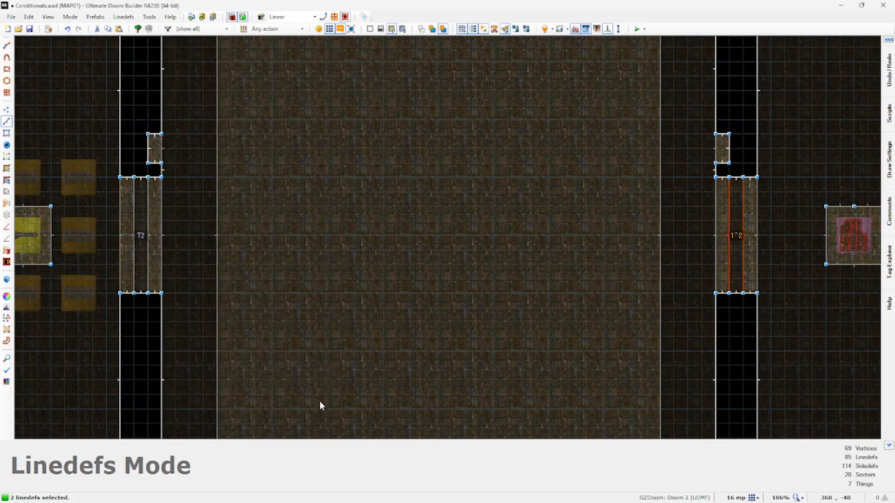
# Set both long linedefs of the door sector tagged 2 to action 80 with Script 2, repeatable and activated by player use.
pyautogui.press('c')
pyautogui.click(149, 239)
pyautogui.click(130, 240)
pyautogui.rightClick(136, 252)
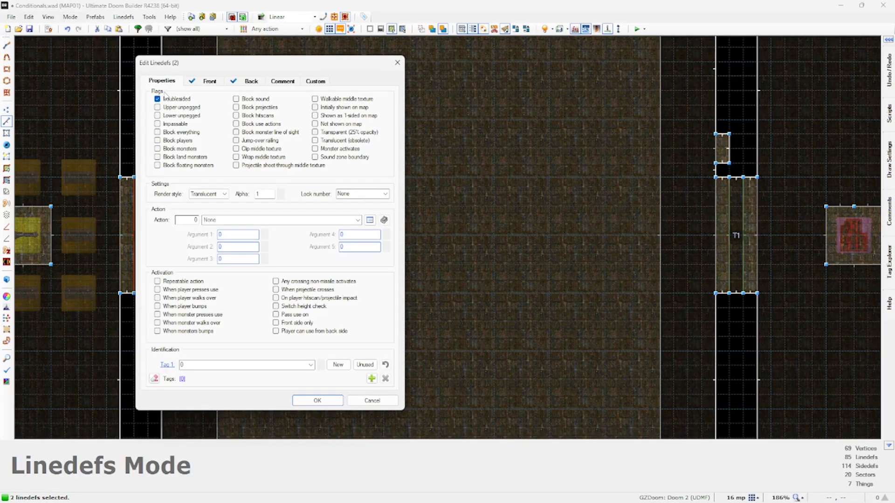
pyautogui.click(192, 220)
pyautogui.write('80')
pyautogui.click(264, 235)
pyautogui.click(228, 244)
pyautogui.click(197, 289)
pyautogui.click(196, 281)
pyautogui.click(321, 401)
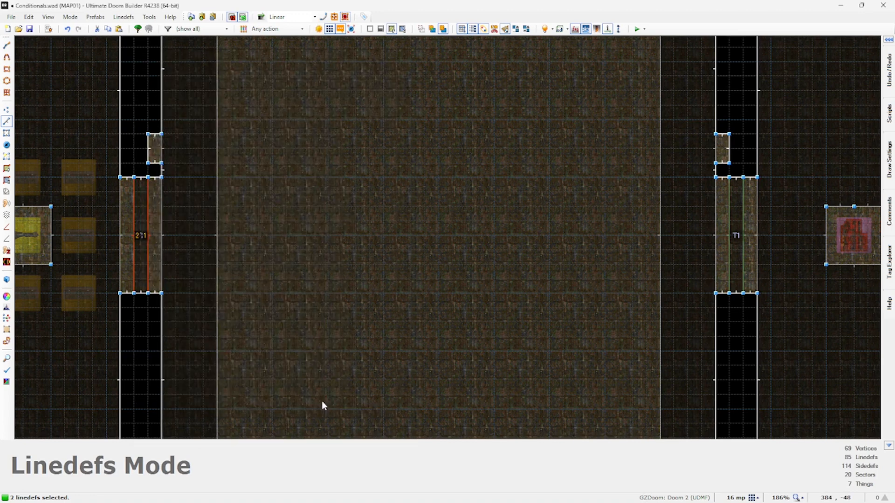
# Set the south linedef of the small switch block to action 80 with Script 3, repeatable and activated by player use.
pyautogui.moveTo(360, 203); pyautogui.dragTo(322, 329, button='middle')
pyautogui.press('c')
pyautogui.moveTo(415, 181); pyautogui.dragTo(356, 266, button='middle')
pyautogui.rightClick(337, 225)
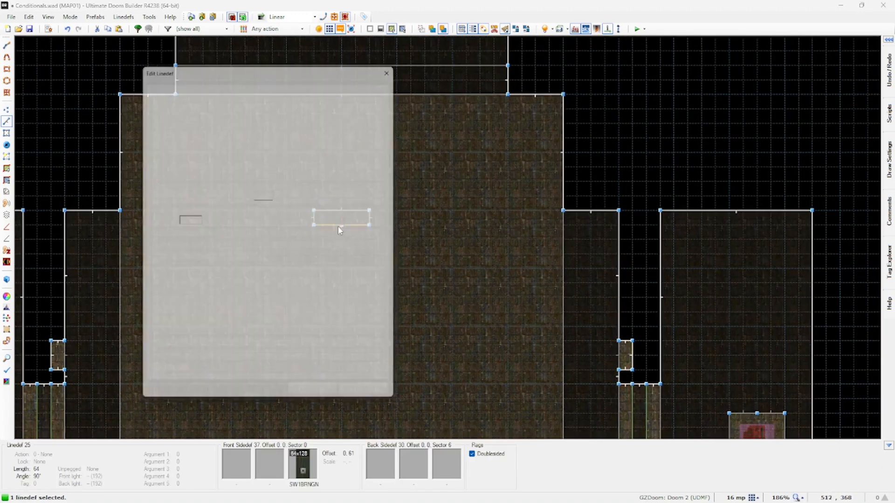
pyautogui.click(179, 290)
pyautogui.click(179, 282)
pyautogui.doubleClick(194, 221)
pyautogui.write('80')
pyautogui.click(264, 235)
pyautogui.click(236, 257)
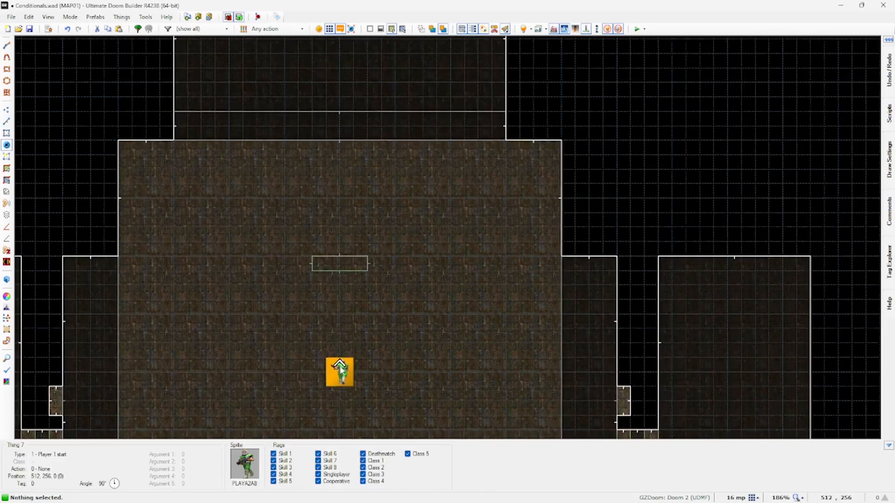
# Move the player 1 start south, level with the two side doors.
pyautogui.moveTo(339, 371); pyautogui.dragTo(334, 240, button='middle')
pyautogui.scroll(-3, 331, 240)
pyautogui.moveTo(331, 239); pyautogui.dragTo(330, 307)
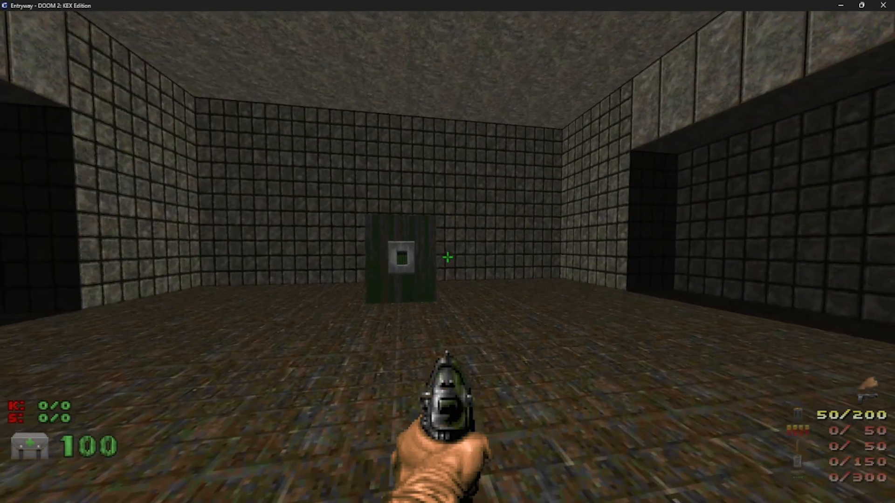
# In the test game, try the orange door and the green door before using the switch.
pyautogui.press('w')
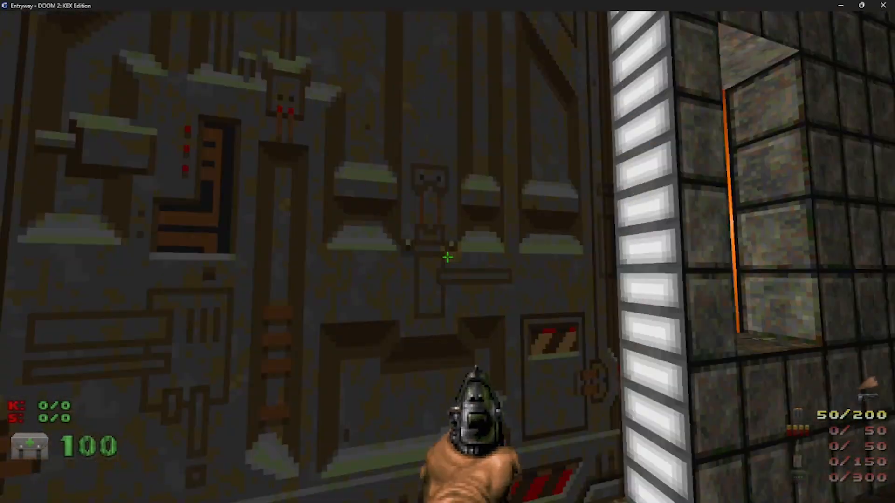
pyautogui.press('e')
pyautogui.press('w')
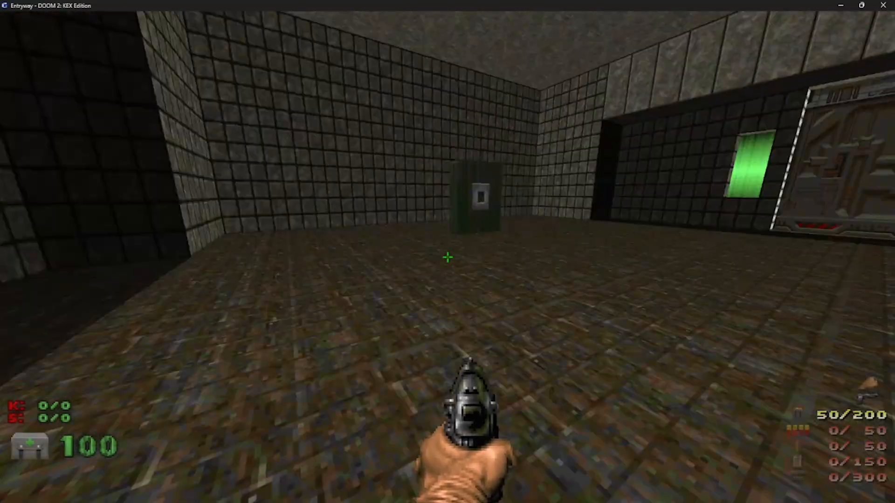
pyautogui.press('e')
pyautogui.press('s')
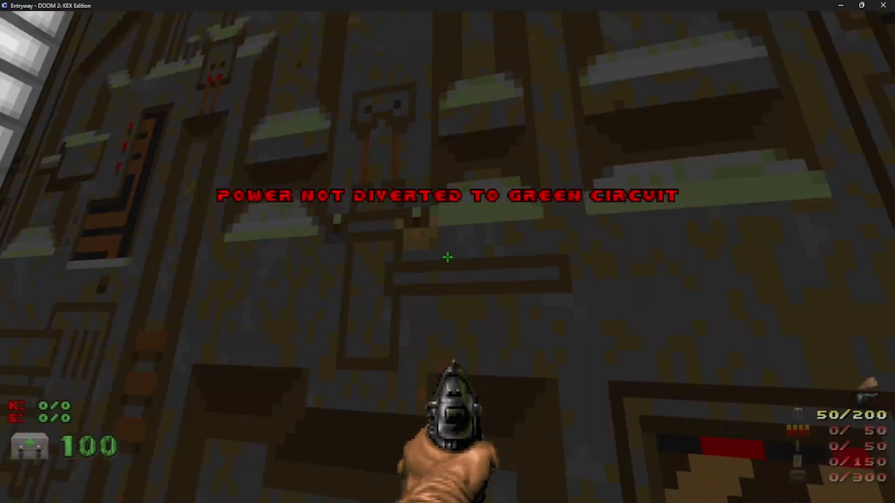
pyautogui.press('w')
pyautogui.press('s')
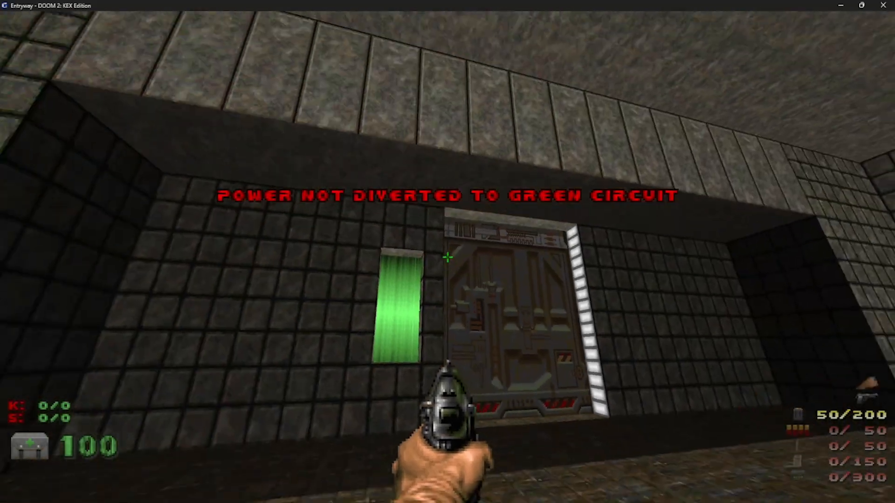
pyautogui.press('w')
pyautogui.press('s')
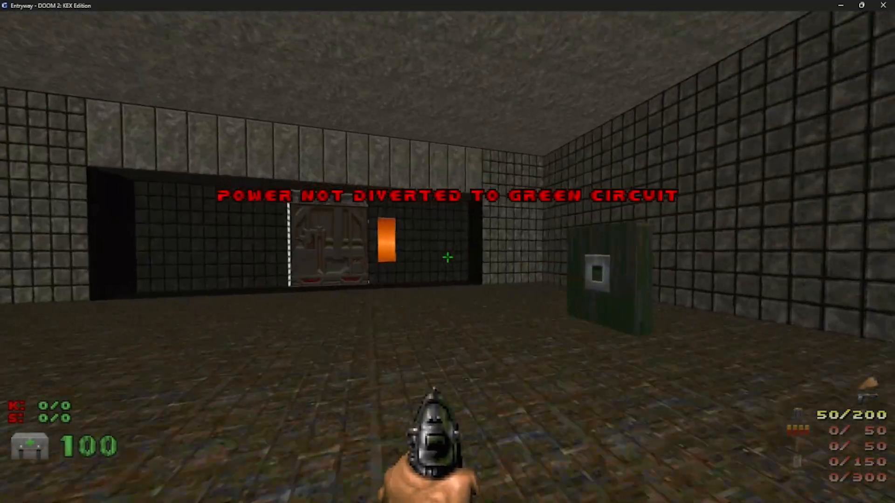
# Open the orange door again in the test game and view the room behind it.
pyautogui.press('w')
pyautogui.press('w')
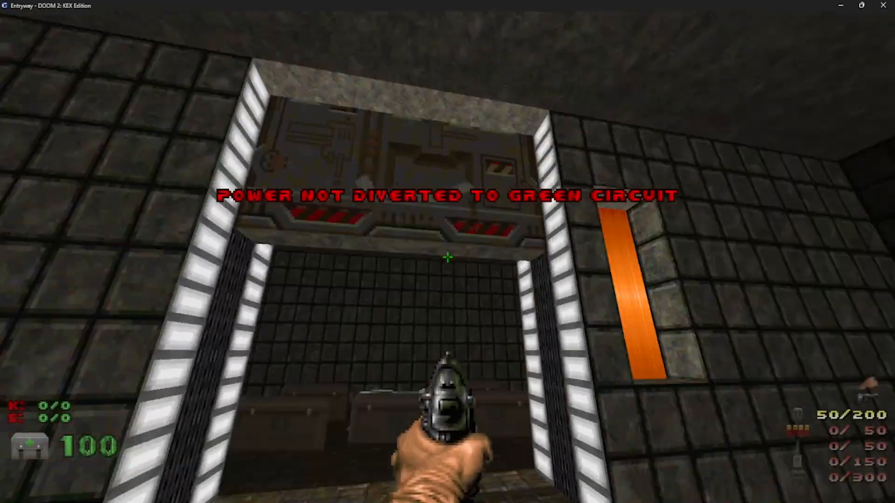
pyautogui.press('w')
pyautogui.press('s')
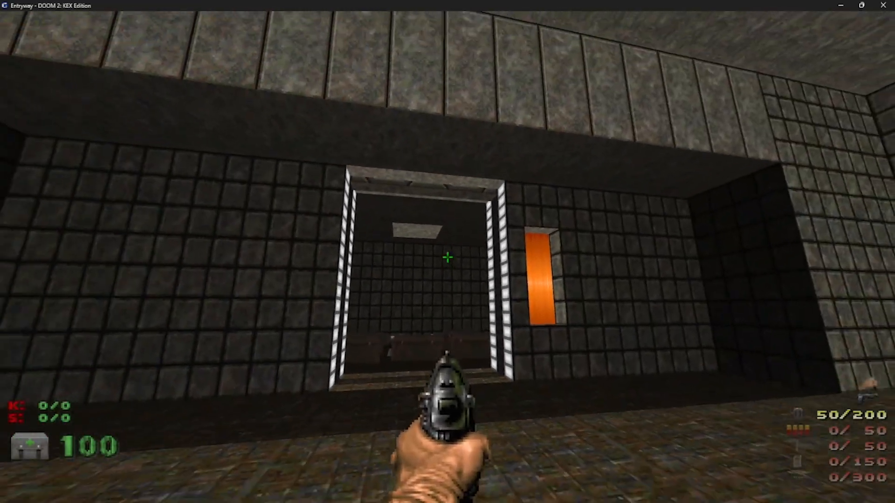
pyautogui.press('s')
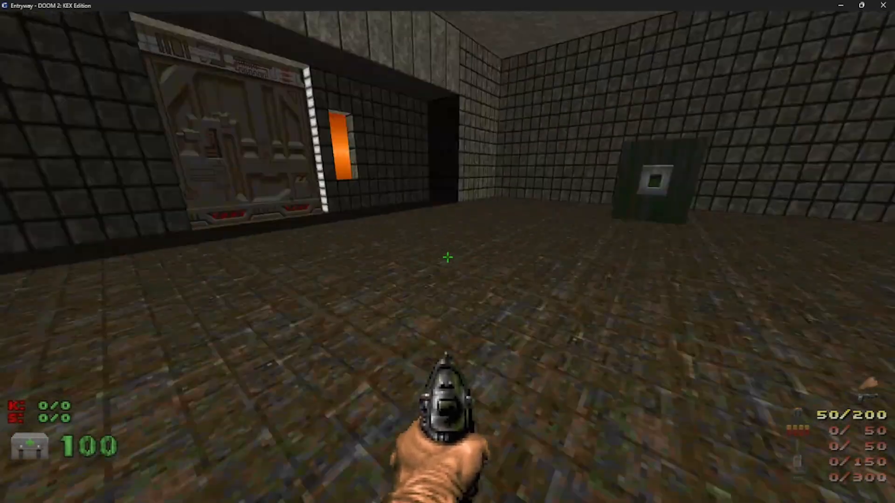
# Use the switch to divert power, then open the green door and pick up the red keycard.
pyautogui.press('w')
pyautogui.press('e')
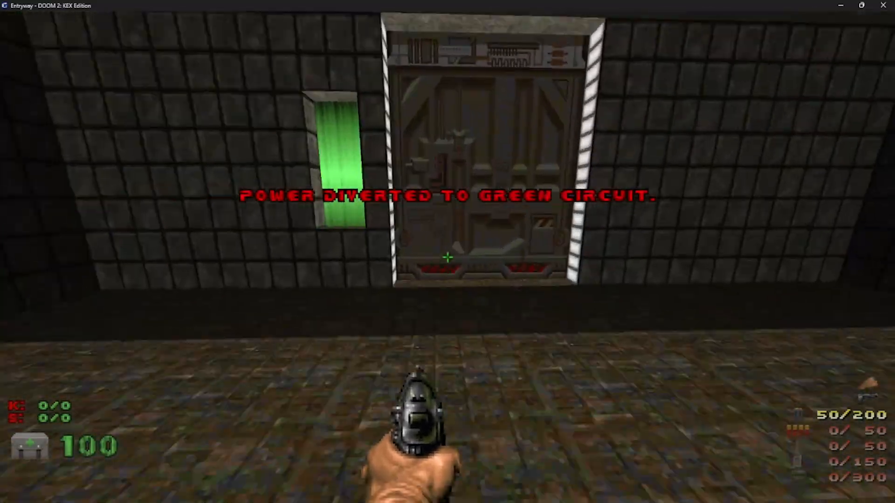
pyautogui.press('w')
pyautogui.press('e')
pyautogui.press('s')
pyautogui.press('w')
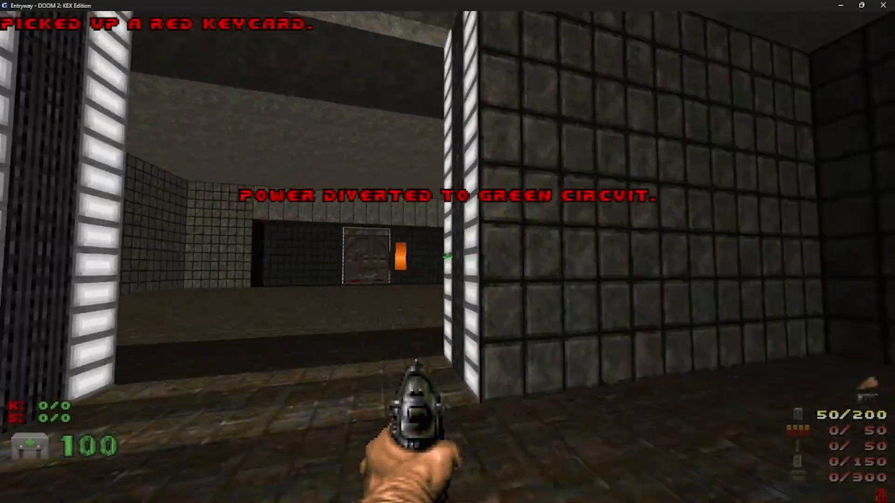
# Walk back toward the switch, then quit the test game and return to the map editor.
pyautogui.press('w')
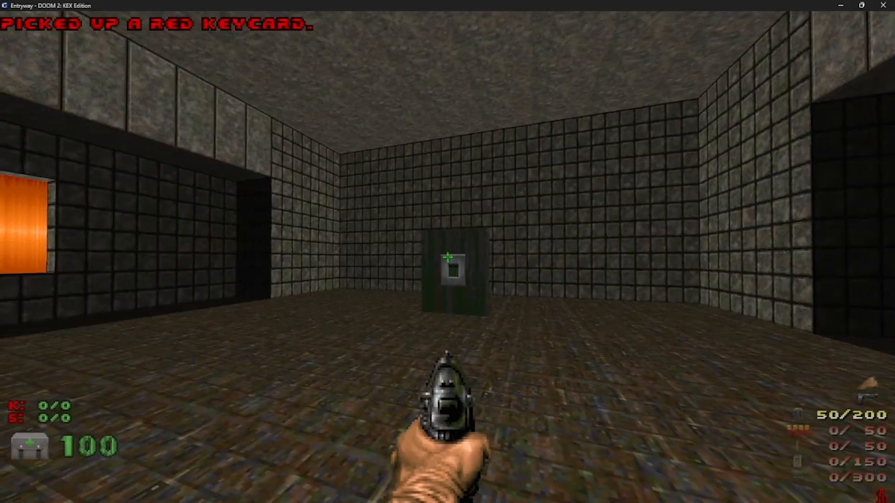
pyautogui.press('s')
pyautogui.press('Escape')
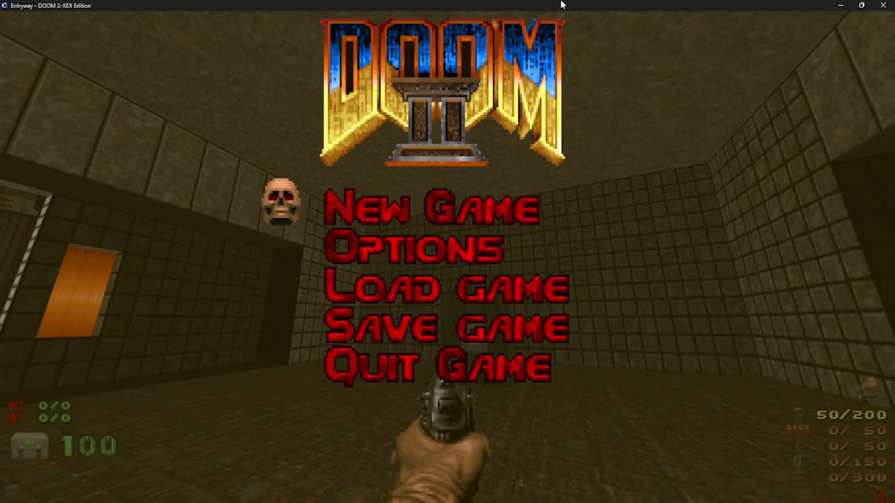
pyautogui.press('Up')
pyautogui.press('Return')
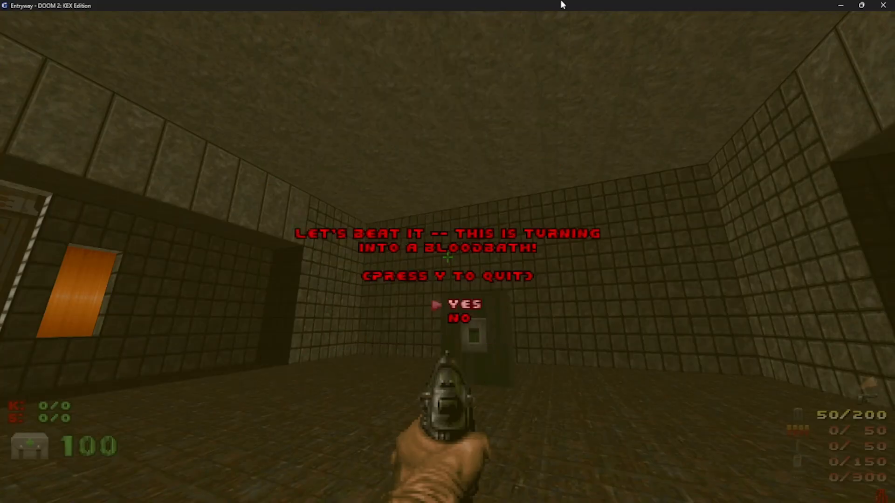
pyautogui.press('Return')
pyautogui.click(484, 204)
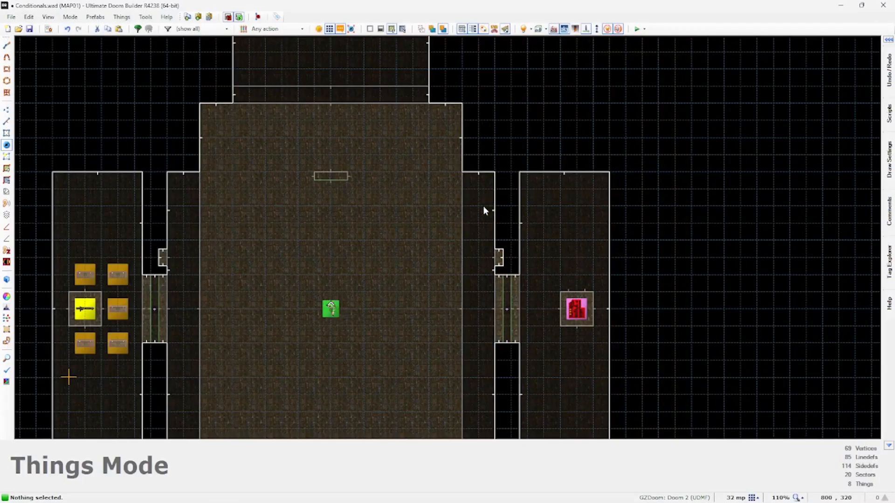
# Assign new tag 3 to the light alcove beside the orange door and new tag 4 to the alcove beside the green door.
pyautogui.rightClick(163, 260)
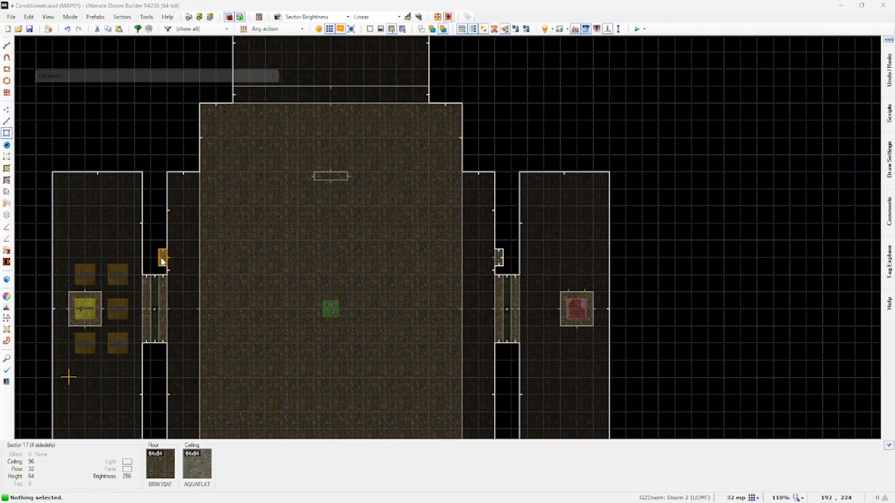
pyautogui.click(233, 316)
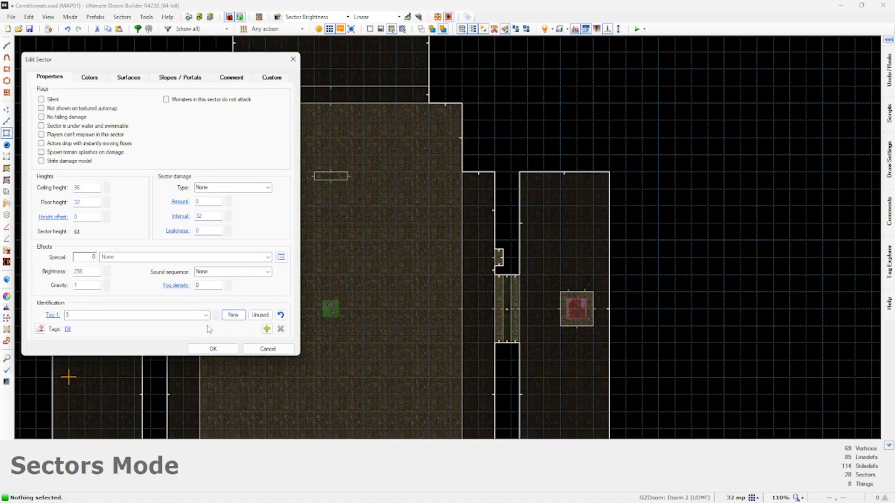
pyautogui.click(226, 351)
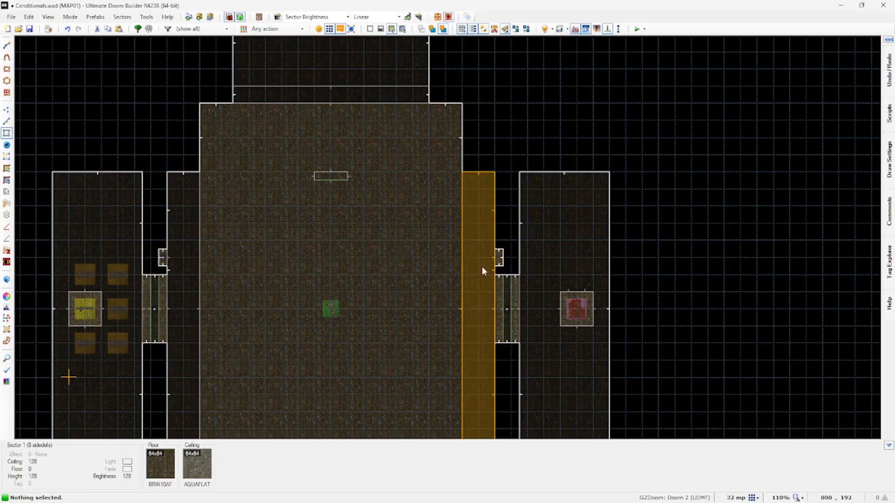
pyautogui.rightClick(498, 257)
pyautogui.click(231, 314)
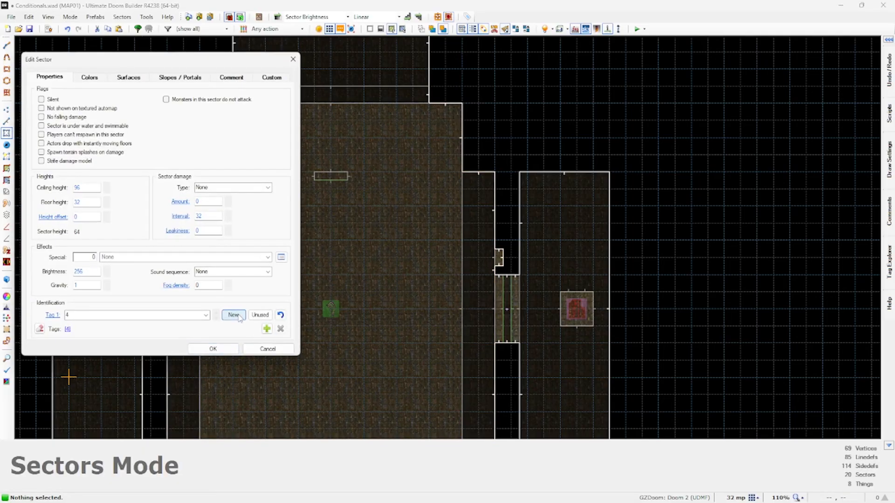
pyautogui.click(224, 351)
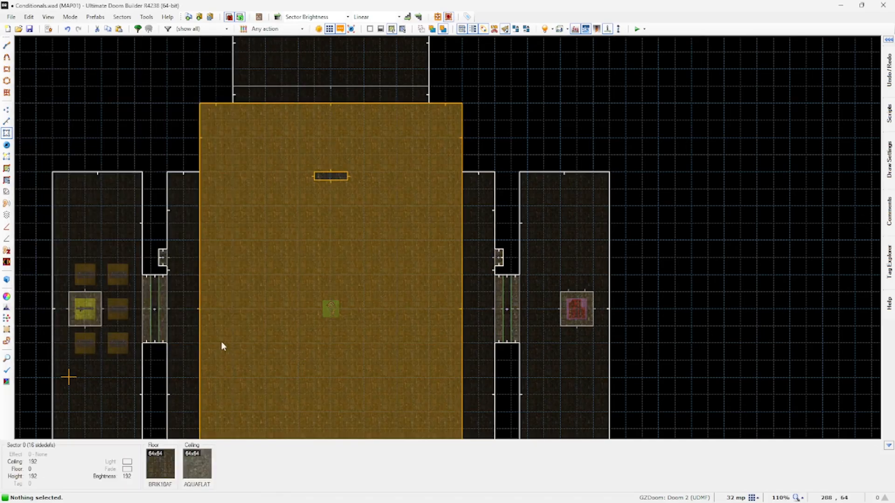
# In script 3's if block, add light_raiseByValue(3, 128); below the Orange circuit print call.
pyautogui.press('F10')
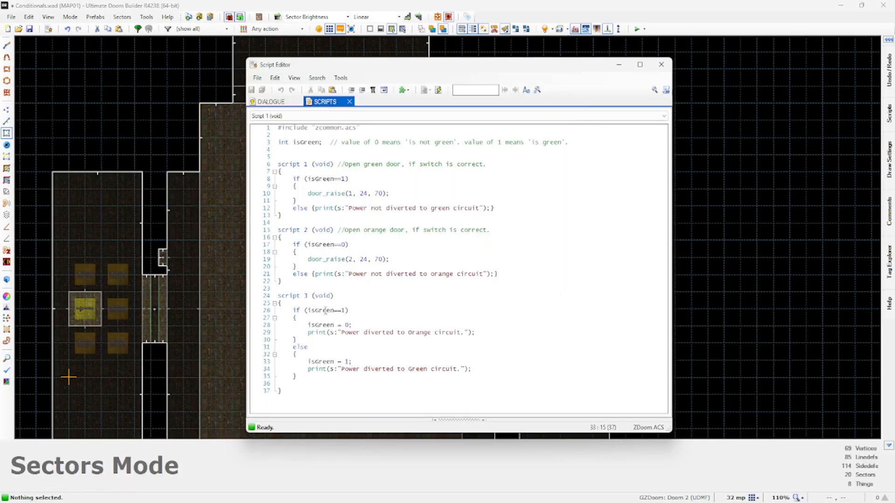
pyautogui.click(472, 333)
pyautogui.press('Return')
pyautogui.write('light_raise')
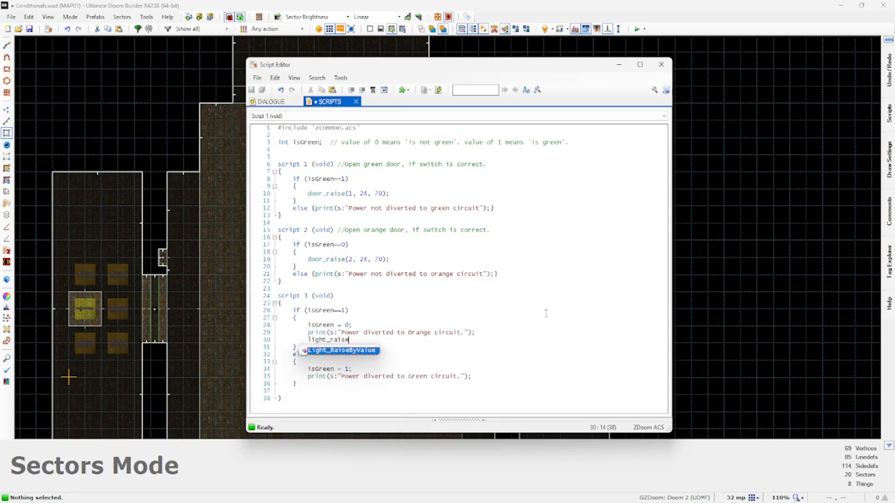
pyautogui.write('ByValue(3, 128);')
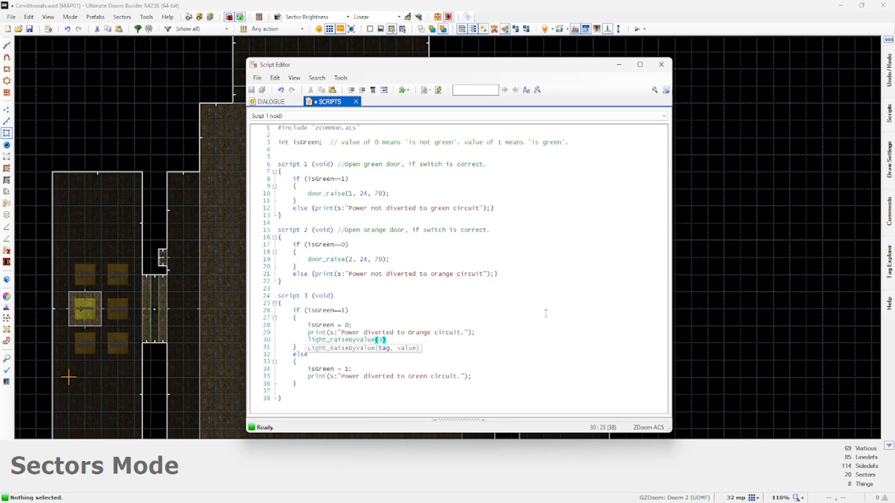
# Add Light_LowerByValue(4, 128); below the light-raising call in script 3's if block.
pyautogui.press('Return')
pyautogui.write('light_lowerby')
pyautogui.press('Return')
pyautogui.write('(4,')
pyautogui.press('Right')
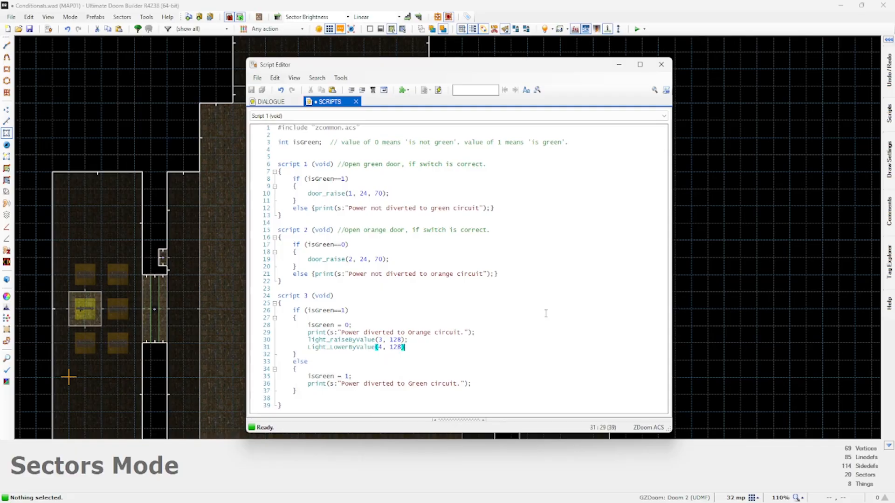
pyautogui.write(';')
# Copy the two light calls from the if block into the else block, below the Green circuit print call.
pyautogui.hotkey('shift', 'Up')
pyautogui.hotkey('shift', 'Home')
pyautogui.hotkey('ctrl', 'c')
pyautogui.press('Down')
pyautogui.press('Down')
pyautogui.press('Down')
pyautogui.press('Down')
pyautogui.press('Down')
pyautogui.press('Down')
pyautogui.press('End')
pyautogui.press('Return')
pyautogui.hotkey('ctrl', 'v')
# In the else block, change the light-raising call's tag to 4 and the light-lowering call's tag to 3.
pyautogui.press('Up')
pyautogui.hotkey('ctrl', 'Left')
pyautogui.hotkey('ctrl', 'Left')
pyautogui.hotkey('ctrl', 'Left')
pyautogui.hotkey('ctrl', 'Left')
pyautogui.press('Delete')
pyautogui.write('4')
pyautogui.press('Down')
pyautogui.press('Delete')
pyautogui.write('3')
pyautogui.press('Up')
pyautogui.press('Up')
pyautogui.press('Up')
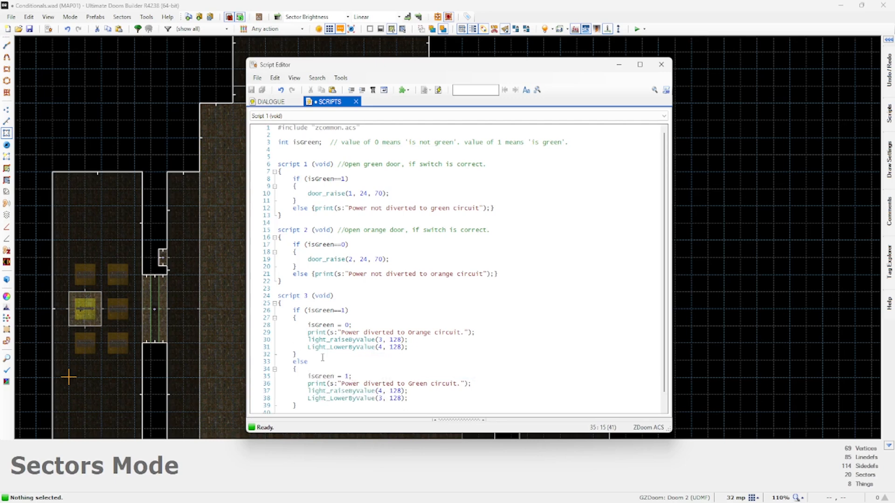
# Save and compile the scripts, and close the script editor.
pyautogui.press('Up')
pyautogui.press('Up')
pyautogui.press('Up')
pyautogui.hotkey('ctrl', 's')
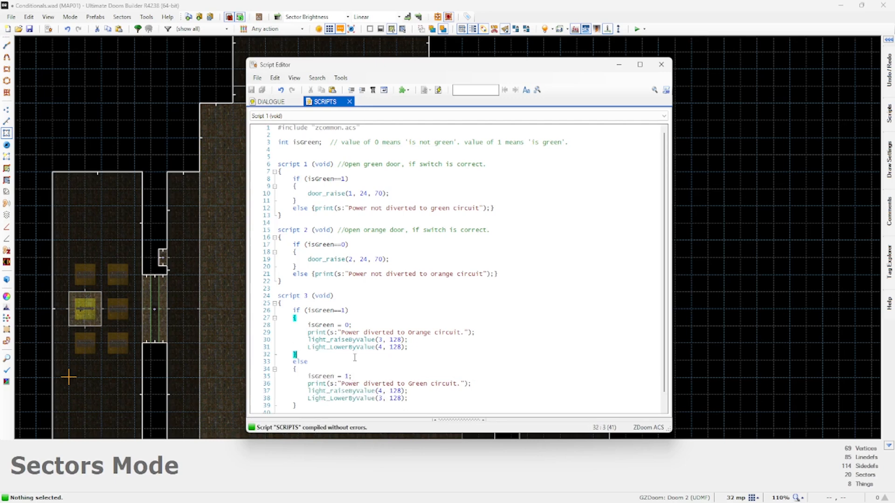
pyautogui.click(661, 64)
# Set the brightness of the indicator light sector with tag 4, beside the east door, to 128.
pyautogui.rightClick(499, 266)
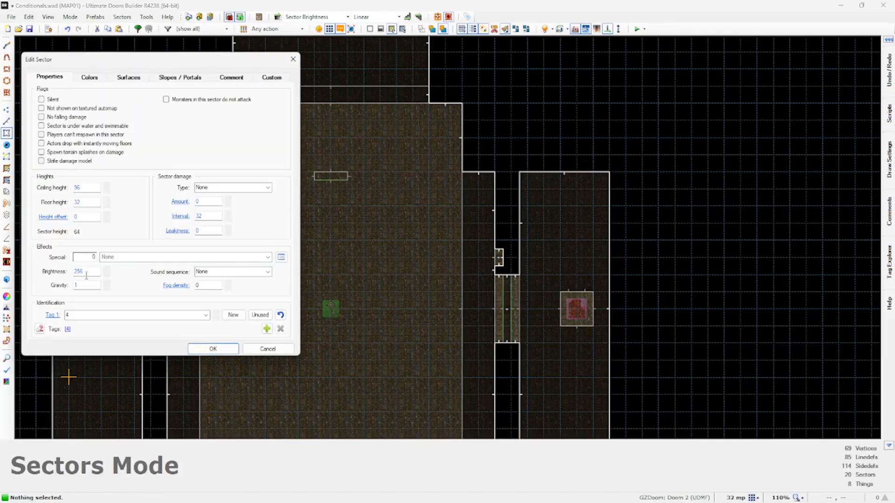
pyautogui.click(86, 274)
pyautogui.write('128')
pyautogui.click(211, 348)
# Launch the map in the game and try the green door before diverting any power.
pyautogui.press('F9')
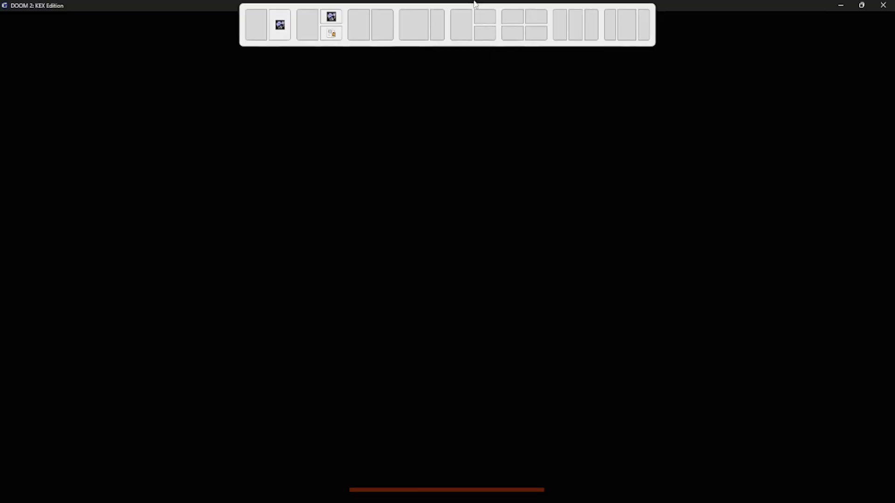
pyautogui.press('Escape')
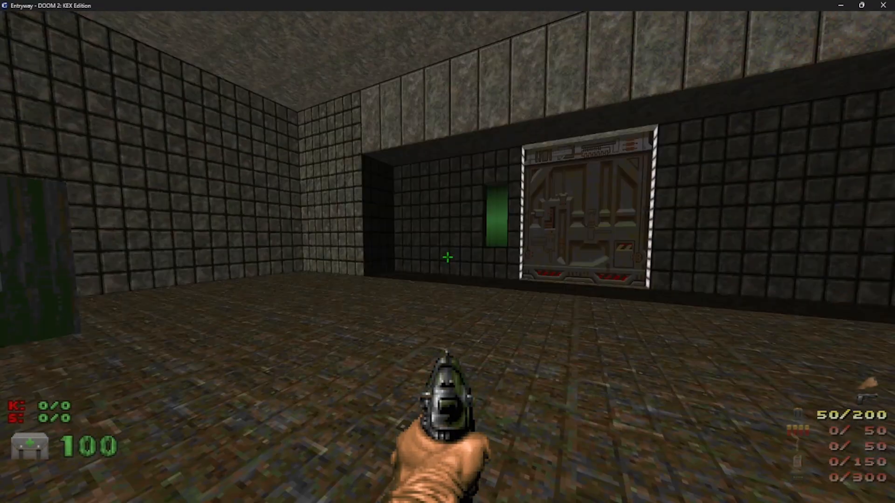
pyautogui.press('w')
pyautogui.press('e')
pyautogui.press('s')
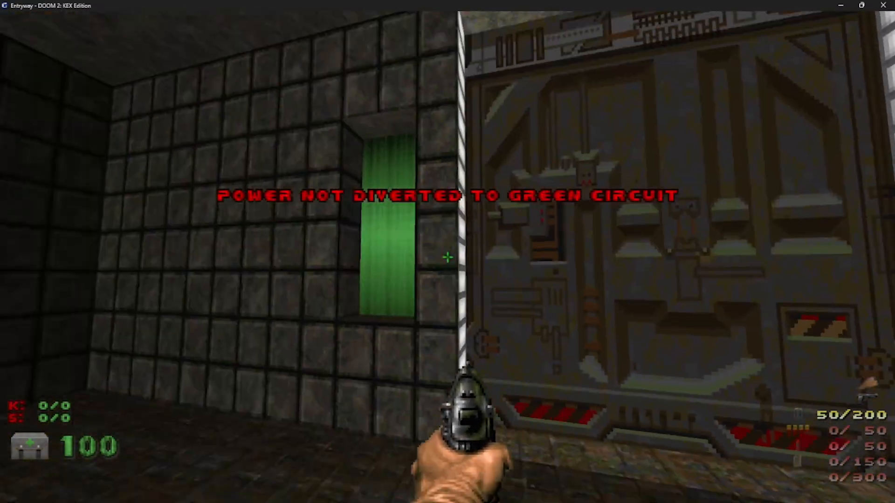
pyautogui.press('w')
pyautogui.press('s')
pyautogui.press('w')
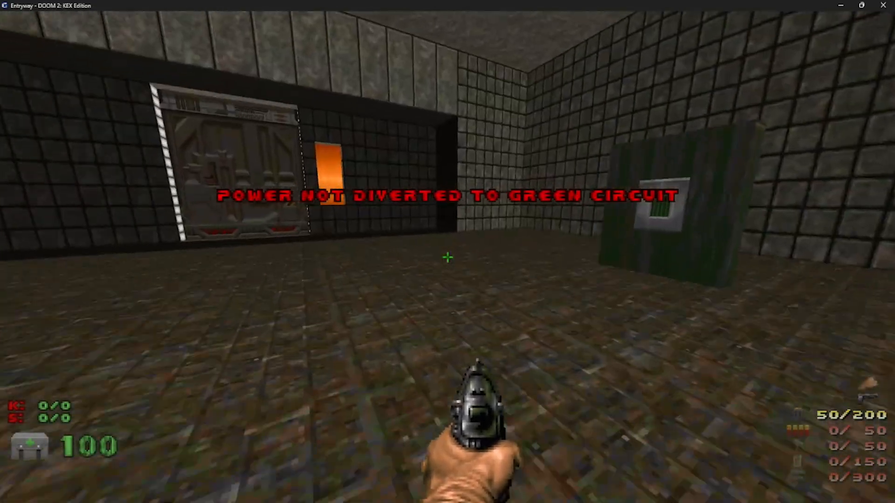
# Divert power to the green circuit with the switch and test opening the green door.
pyautogui.press('w')
pyautogui.press('e')
pyautogui.press('w')
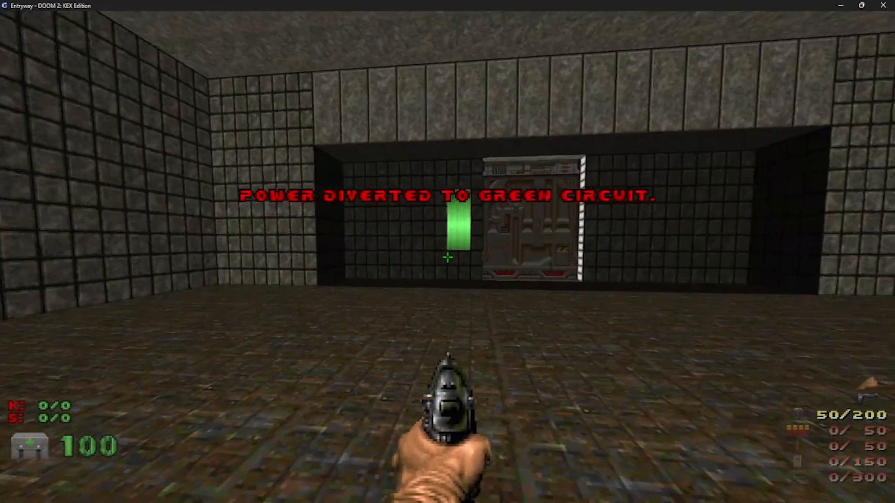
pyautogui.press('w')
pyautogui.press('e')
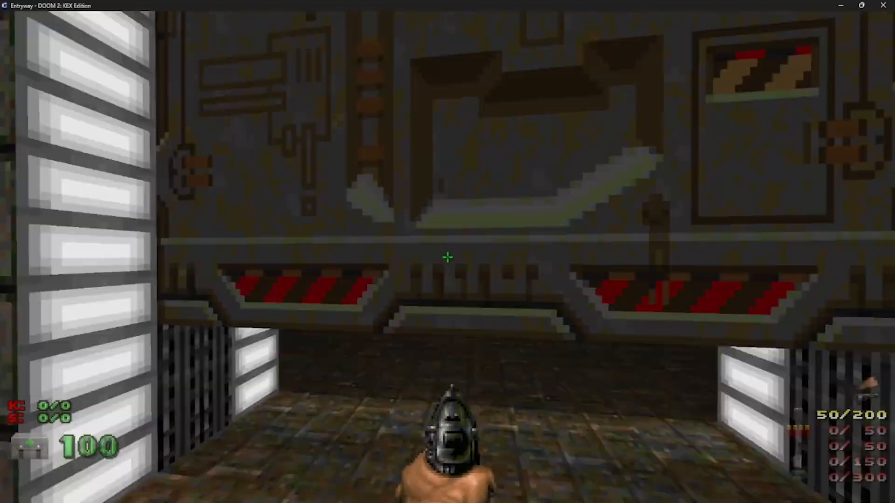
# Toggle the power switch repeatedly between the orange and green circuits and check both indicator lights.
pyautogui.press('s')
pyautogui.press('w')
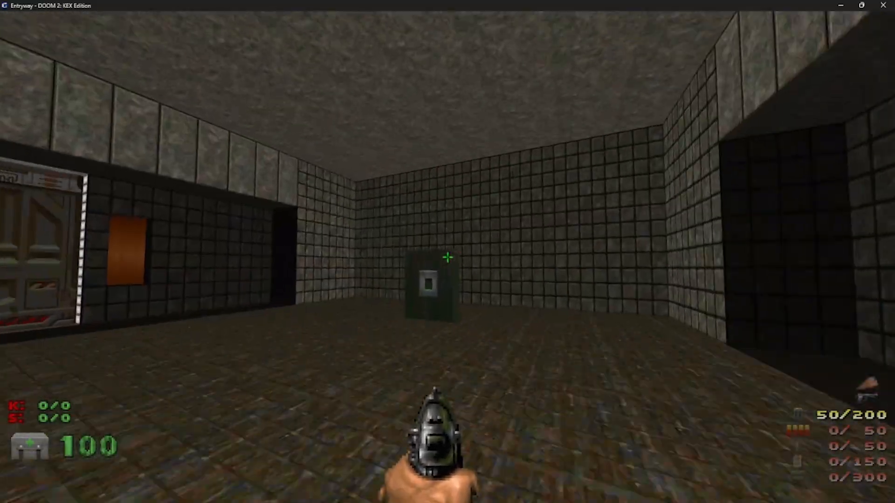
pyautogui.press('e')
pyautogui.press('w')
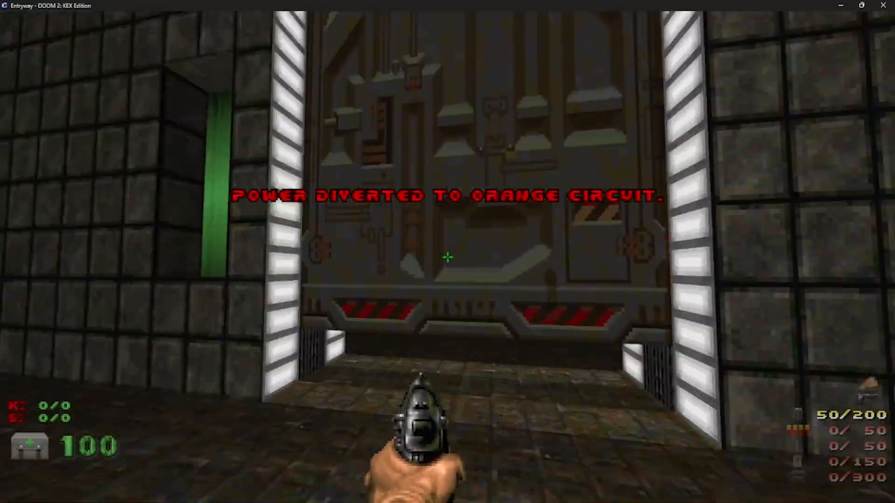
pyautogui.press('e')
pyautogui.press('w')
pyautogui.press('e')
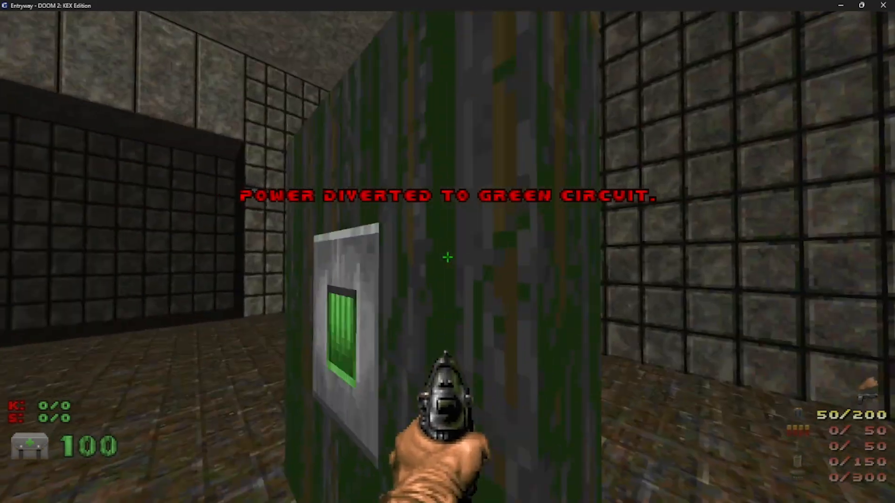
pyautogui.press('w')
pyautogui.press('e')
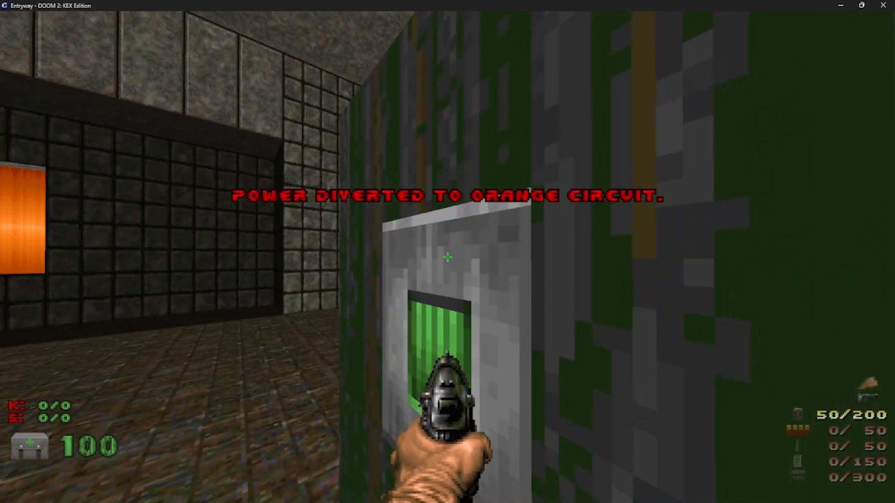
pyautogui.press('e')
pyautogui.press('e')
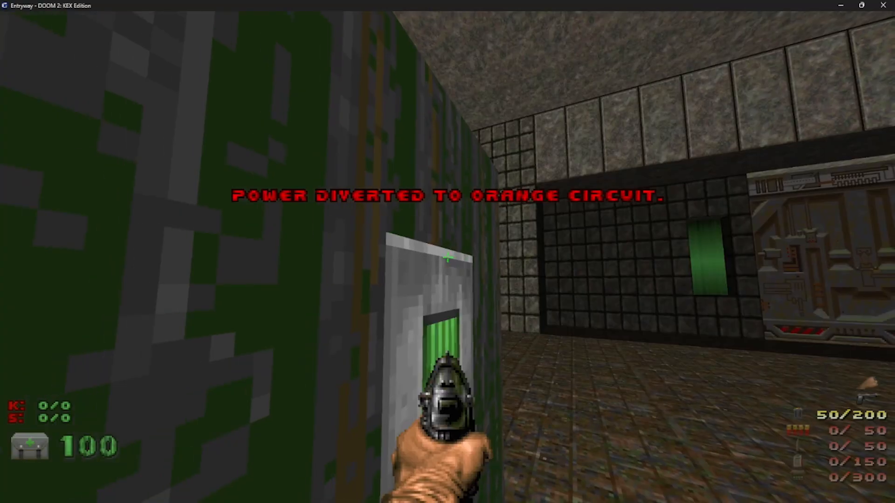
pyautogui.press('e')
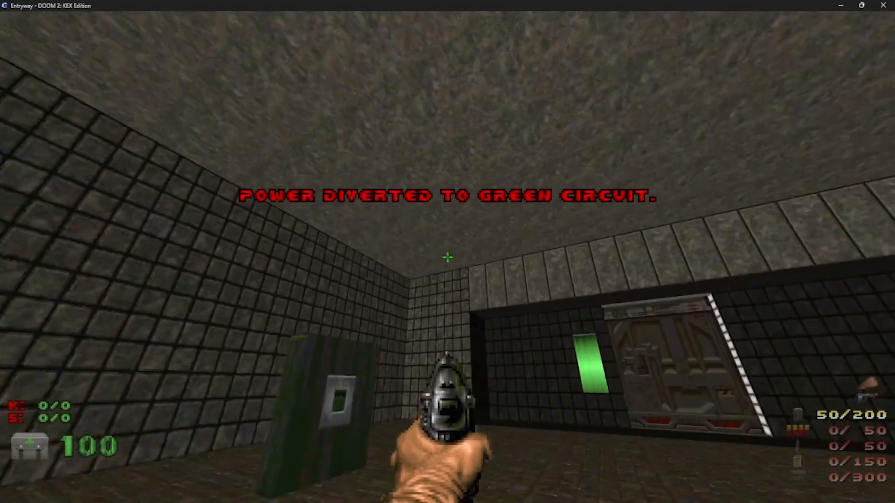
# Quit the test game and return to the map editor.
pyautogui.press('s')
pyautogui.press('Escape')
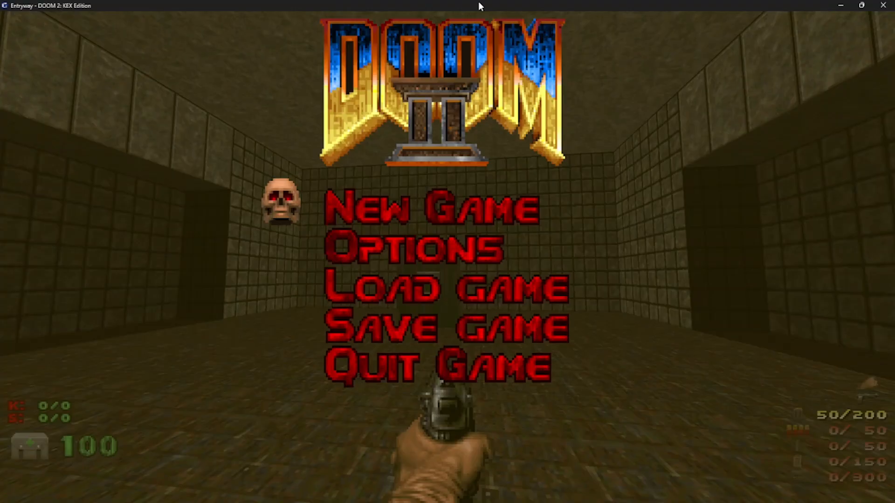
pyautogui.press('Return')
pyautogui.press('Return')
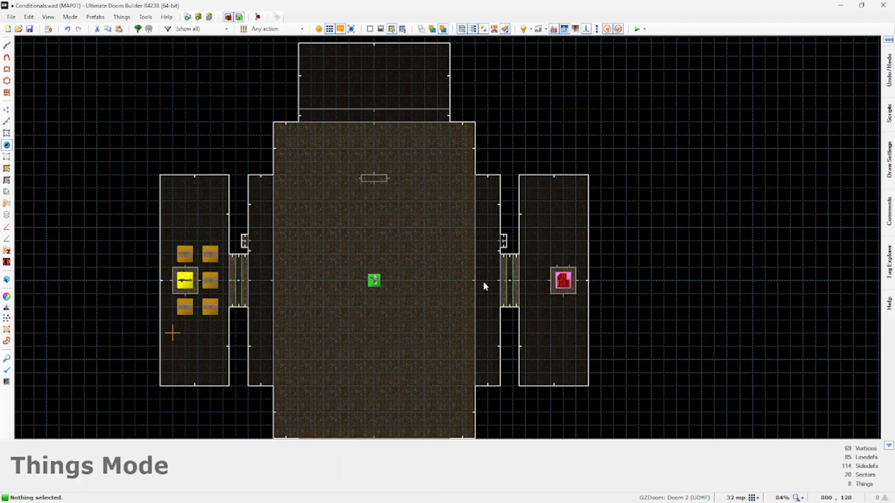
# Insert a monster in the north alcove and paste two copies of it there.
pyautogui.press('l')
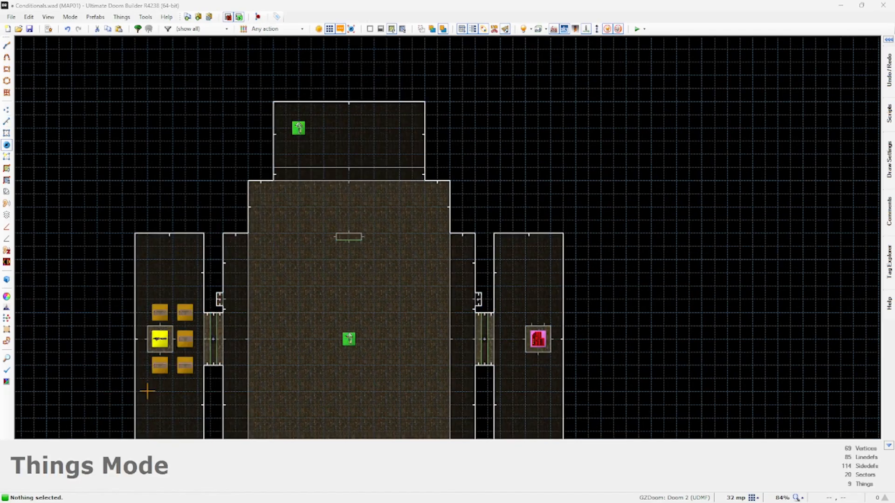
pyautogui.hotkey('ctrl', 'v')
pyautogui.hotkey('ctrl', 'v')
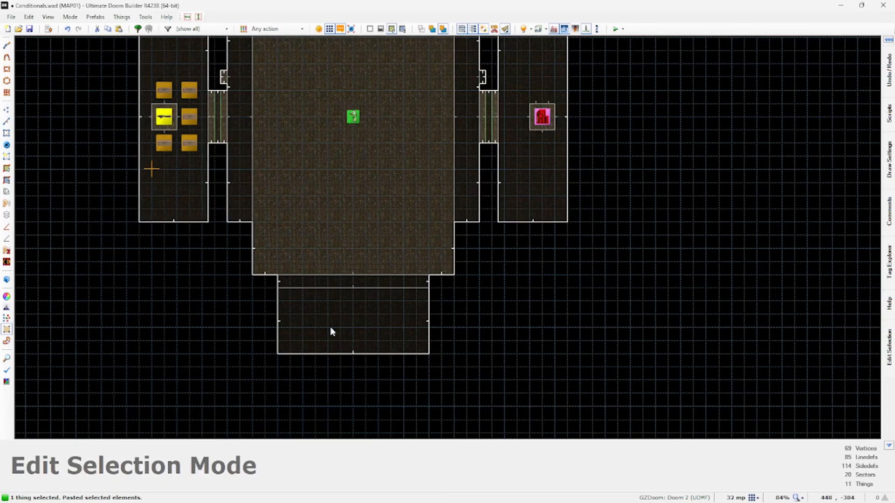
# Paste three copies of the monster in a row along the south alcove, facing north.
pyautogui.click(313, 268)
pyautogui.press('Return')
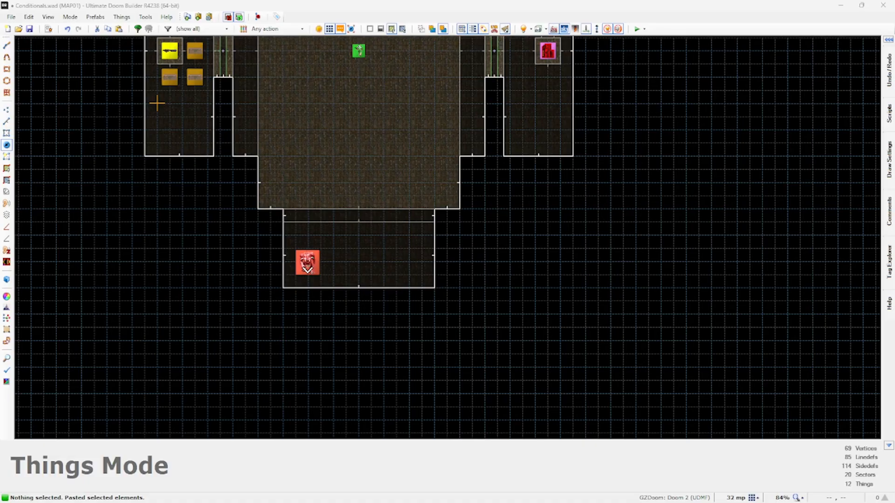
pyautogui.hotkey('ctrl', 'v')
pyautogui.press('Return')
pyautogui.hotkey('ctrl', 'v')
pyautogui.moveTo(402, 265); pyautogui.dragTo(415, 265)
pyautogui.press('Return')
# Flip the door linedef at the south monster alcove.
pyautogui.moveTo(366, 212); pyautogui.dragTo(337, 349, button='middle')
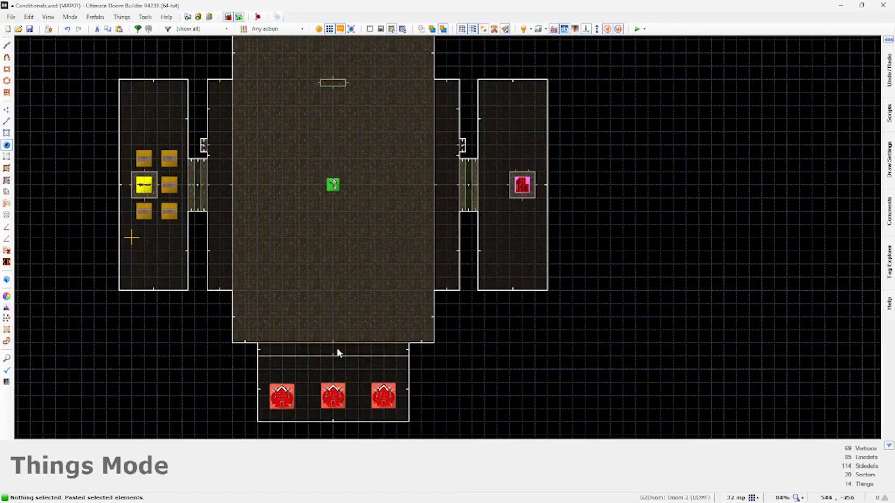
pyautogui.press('l')
pyautogui.press('f')
pyautogui.moveTo(384, 220); pyautogui.dragTo(391, 366, button='middle')
pyautogui.moveTo(359, 249); pyautogui.dragTo(455, 170, button='middle')
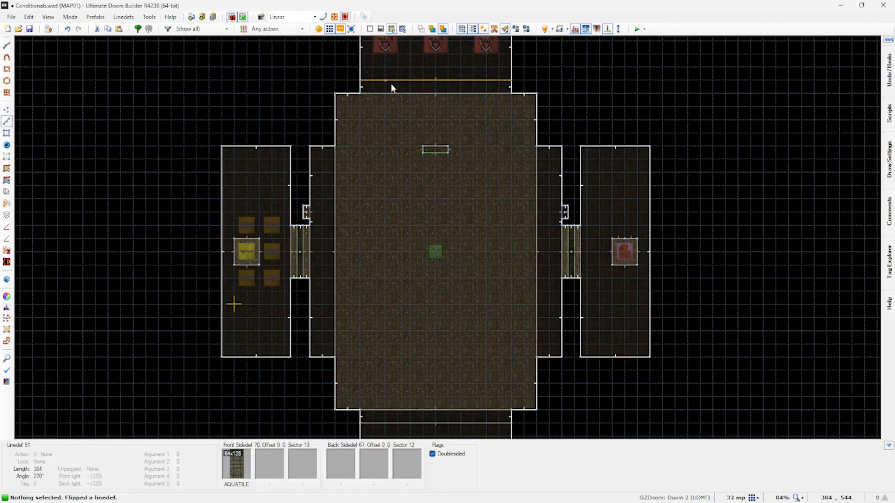
# Assign new sector tags to the monster alcove doors: 5 for the south door and 6 for the north door.
pyautogui.press('s')
pyautogui.rightClick(415, 414)
pyautogui.click(233, 314)
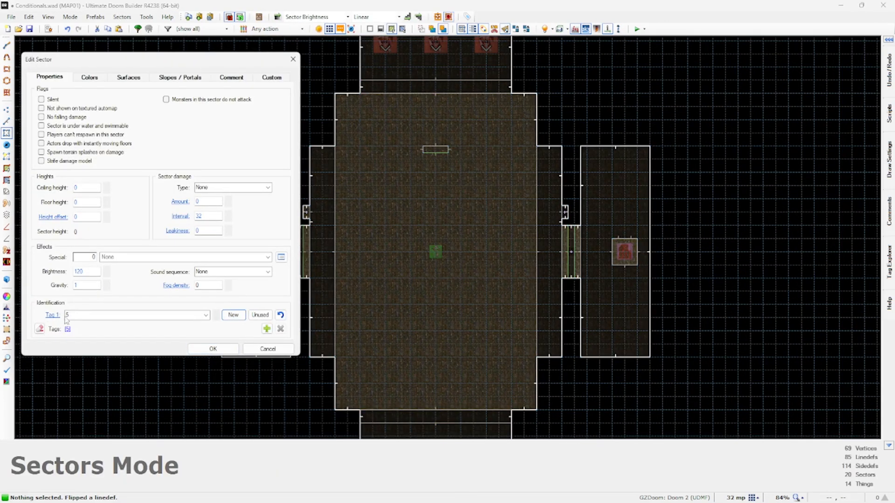
pyautogui.click(213, 349)
pyautogui.rightClick(436, 86)
pyautogui.click(233, 315)
pyautogui.click(235, 348)
pyautogui.press('l')
# In script 3, add an if (CheckInventory("RedCard")) block below the else block.
pyautogui.press('F10')
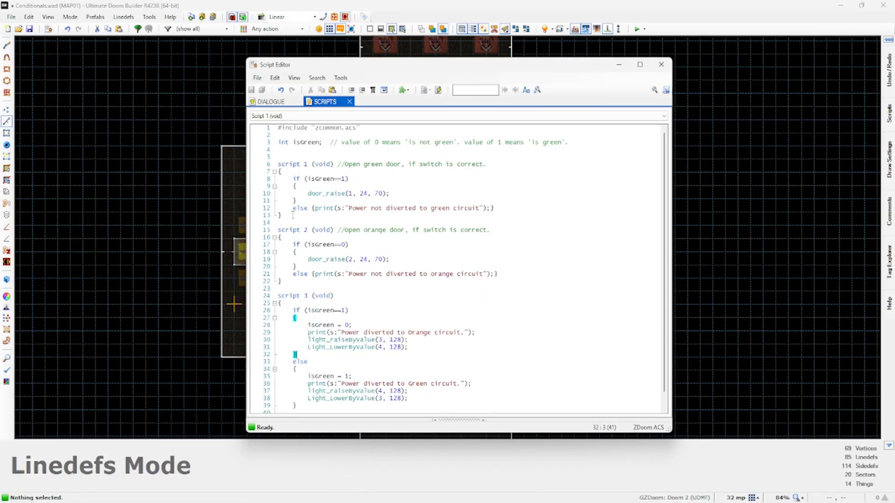
pyautogui.moveTo(468, 73); pyautogui.dragTo(337, 62)
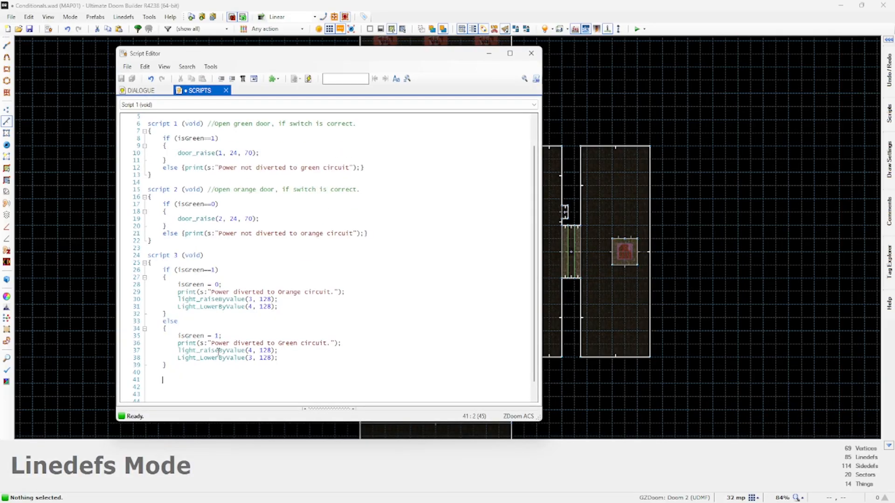
pyautogui.write('if')
pyautogui.press('Tab')
pyautogui.write('checkInventory(')
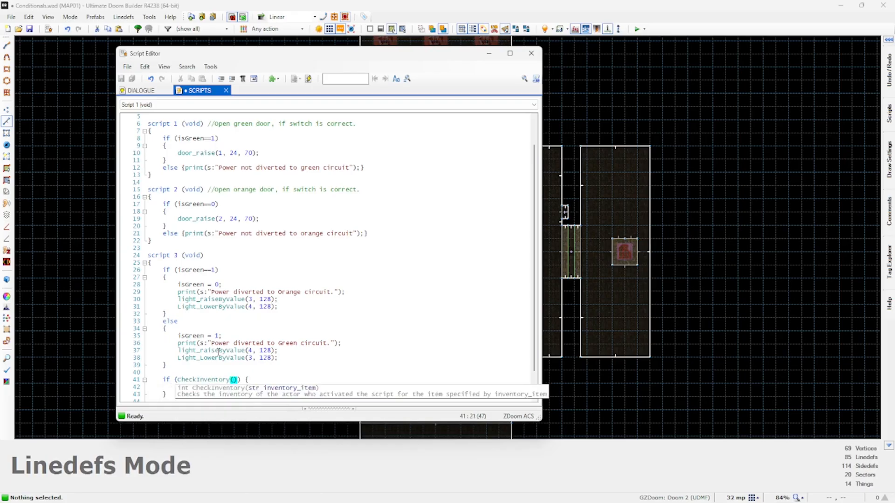
pyautogui.write('"RedCard"')
pyautogui.press('Right')
pyautogui.press('Down')
# Above the RedCard check, add the comment "// If the player has a red card in their inventory, do something. . .".
pyautogui.scroll(-2, 285, 340)
pyautogui.click(175, 343)
pyautogui.press('Return')
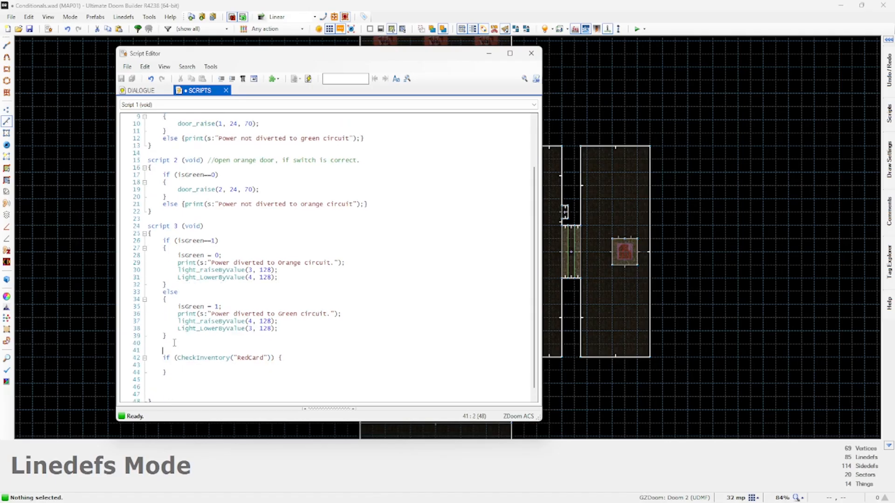
pyautogui.write('// If the player has a red card in their')
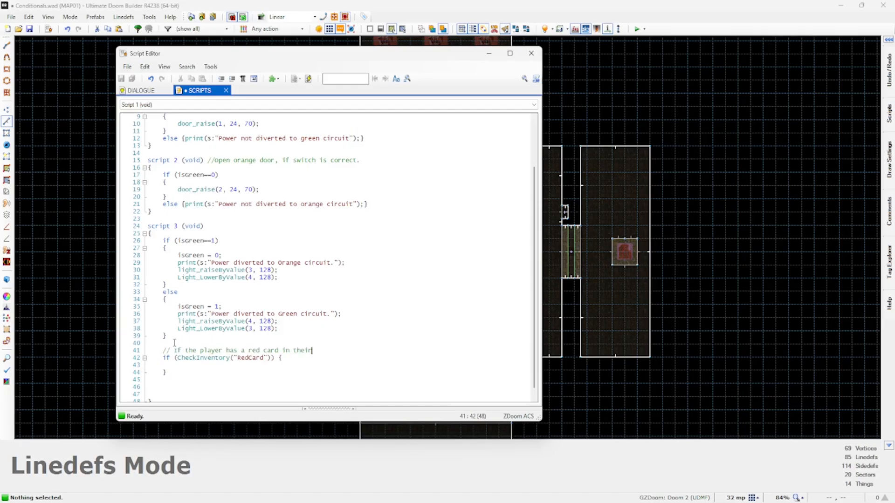
pyautogui.write(' inventory, do something')
# Copy the comment and the RedCard if block, and paste them below the original in script 3.
pyautogui.press('Down')
pyautogui.press('Down')
pyautogui.press('Down')
pyautogui.hotkey('shift', 'Up')
pyautogui.hotkey('shift', 'Up')
pyautogui.hotkey('shift', 'Up')
pyautogui.hotkey('shift', 'Home')
pyautogui.hotkey('ctrl', 'c')
pyautogui.press('Down')
pyautogui.press('Down')
pyautogui.press('Down')
pyautogui.press('Down')
pyautogui.press('Down')
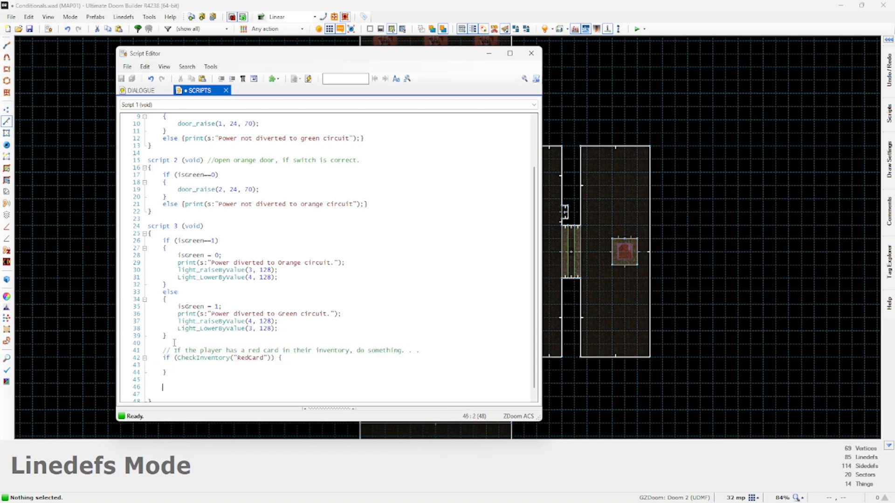
pyautogui.hotkey('ctrl', 'v')
# In the pasted block, change the comment's item to "rocket launcher" and the CheckInventory item to "RocketLauncher".
pyautogui.press('Up')
pyautogui.press('Up')
pyautogui.press('Up')
pyautogui.moveTo(248, 373); pyautogui.dragTo(279, 373)
pyautogui.write('rocket launcher')
pyautogui.doubleClick(254, 380)
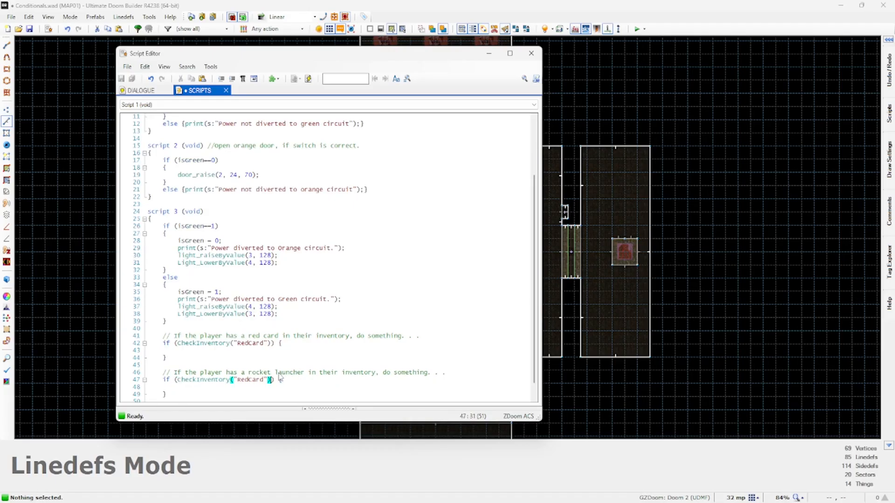
pyautogui.write('RocketLauncher')
pyautogui.press('Right')
pyautogui.press('Right')
pyautogui.press('Right')
pyautogui.press('Right')
# Add door_open(6, 35); inside the RedCard if block.
pyautogui.moveTo(411, 53); pyautogui.dragTo(485, 77)
pyautogui.moveTo(414, 77); pyautogui.dragTo(416, 60)
pyautogui.scroll(-1, 317, 329)
pyautogui.click(287, 345)
pyautogui.write('door_')
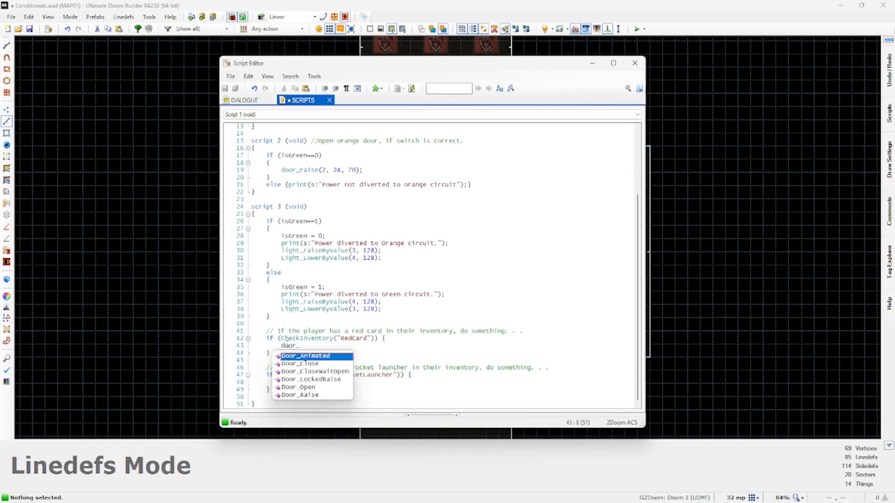
pyautogui.write('open(6')
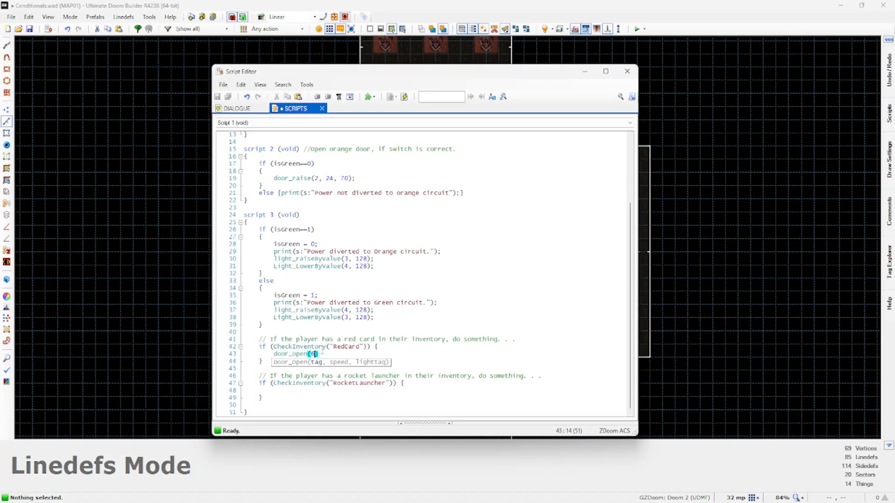
pyautogui.write(', 15')
pyautogui.write(';')
# Copy the door_open call into the RocketLauncher if block.
pyautogui.press('Down')
pyautogui.press('Down')
pyautogui.press('Down')
pyautogui.press('Down')
pyautogui.press('Down')
pyautogui.hotkey('ctrl', 'v')
# Set the tag of the RocketLauncher block's door_open call to 5, and save and compile the scripts.
pyautogui.press('Left')
pyautogui.press('Left')
pyautogui.press('Left')
pyautogui.press('Left')
pyautogui.press('Left')
pyautogui.press('Left')
pyautogui.press('Left')
pyautogui.press('Delete')
pyautogui.write('5')
pyautogui.press('End')
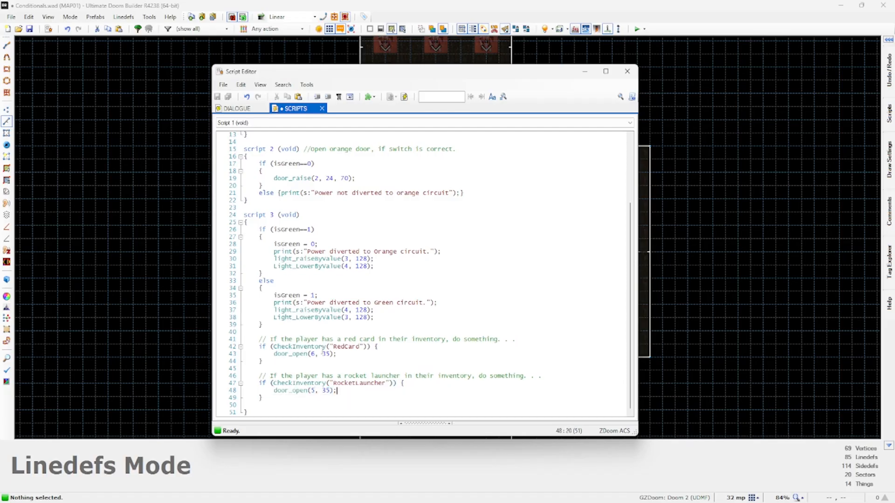
pyautogui.hotkey('ctrl', 's')
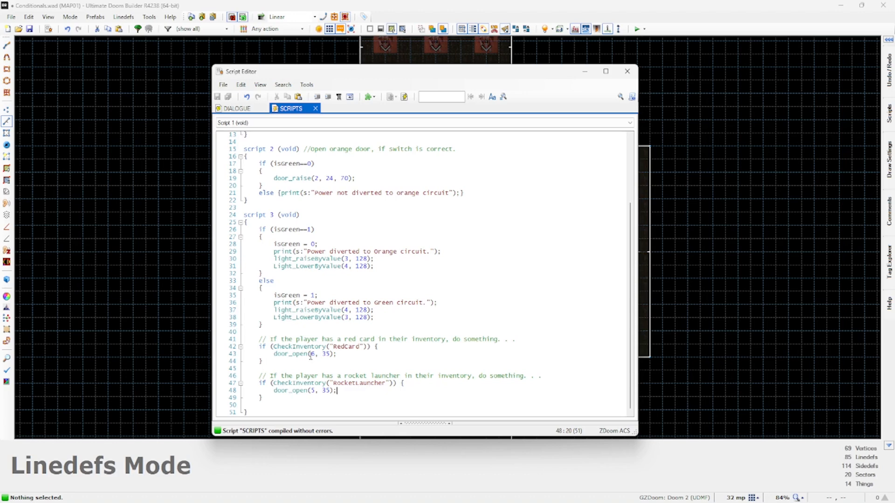
# Check the class names of the rocket launcher and red keycard in their thing properties in Things Mode.
pyautogui.press('t')
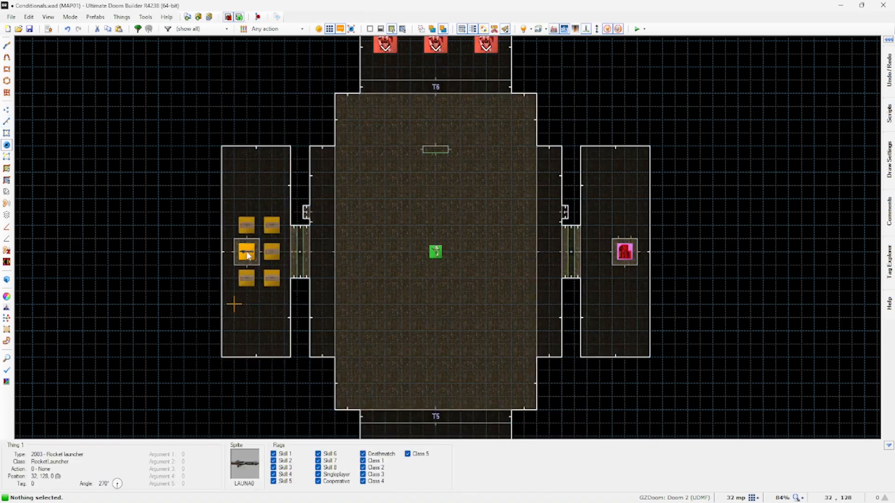
pyautogui.doubleClick(247, 254)
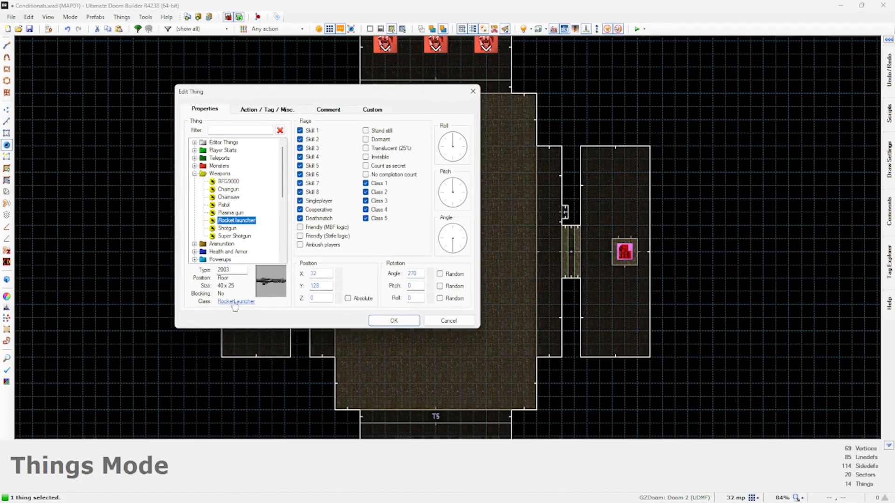
pyautogui.click(399, 323)
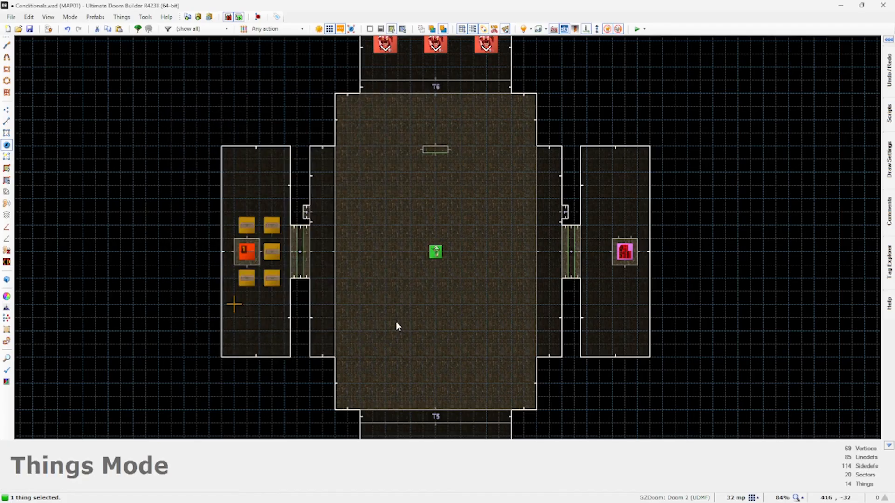
pyautogui.doubleClick(626, 255)
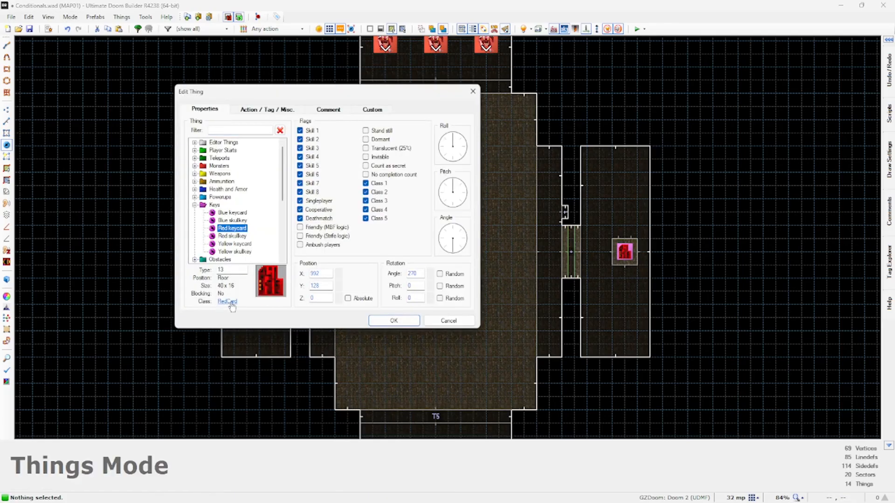
pyautogui.click(405, 325)
# Launch the map in GZDoom for testing and operate the power switch on the green block twice.
pyautogui.press('F9')
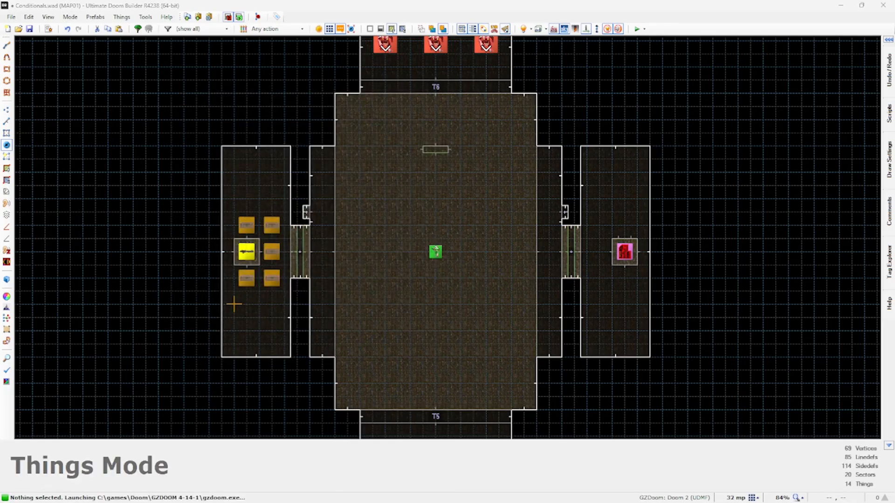
pyautogui.press('Escape')
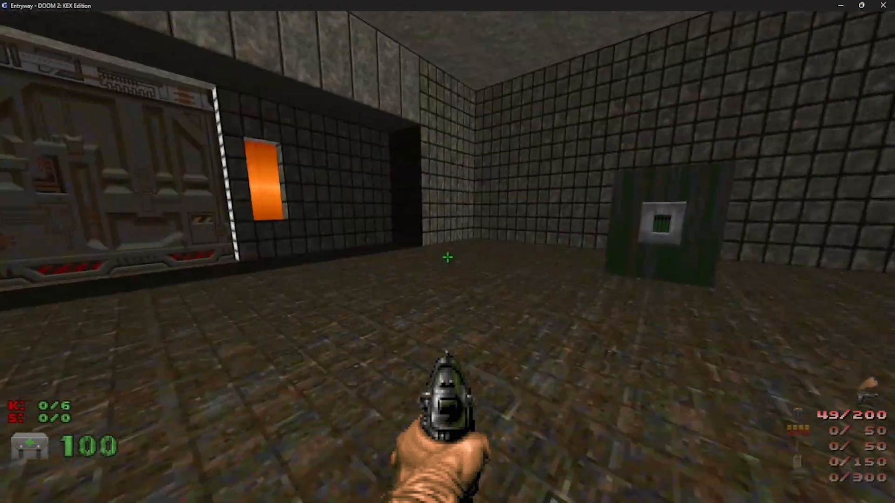
pyautogui.press('w')
pyautogui.press('e')
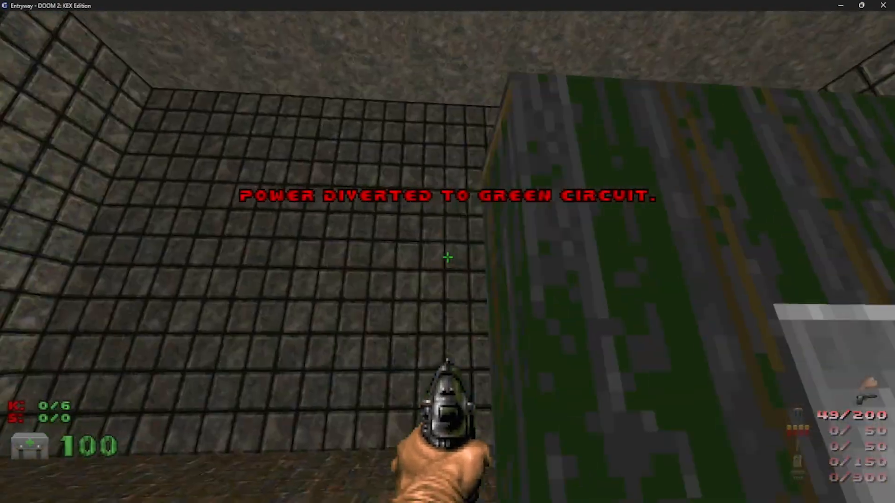
pyautogui.press('w')
pyautogui.press('e')
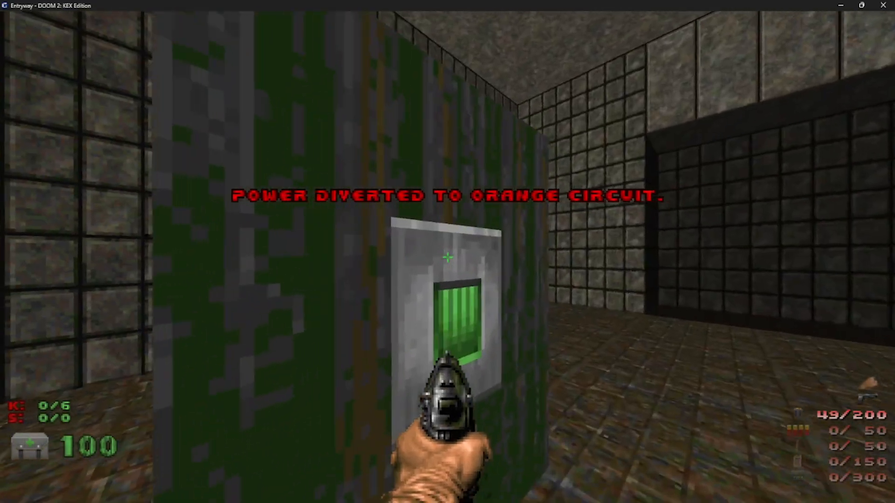